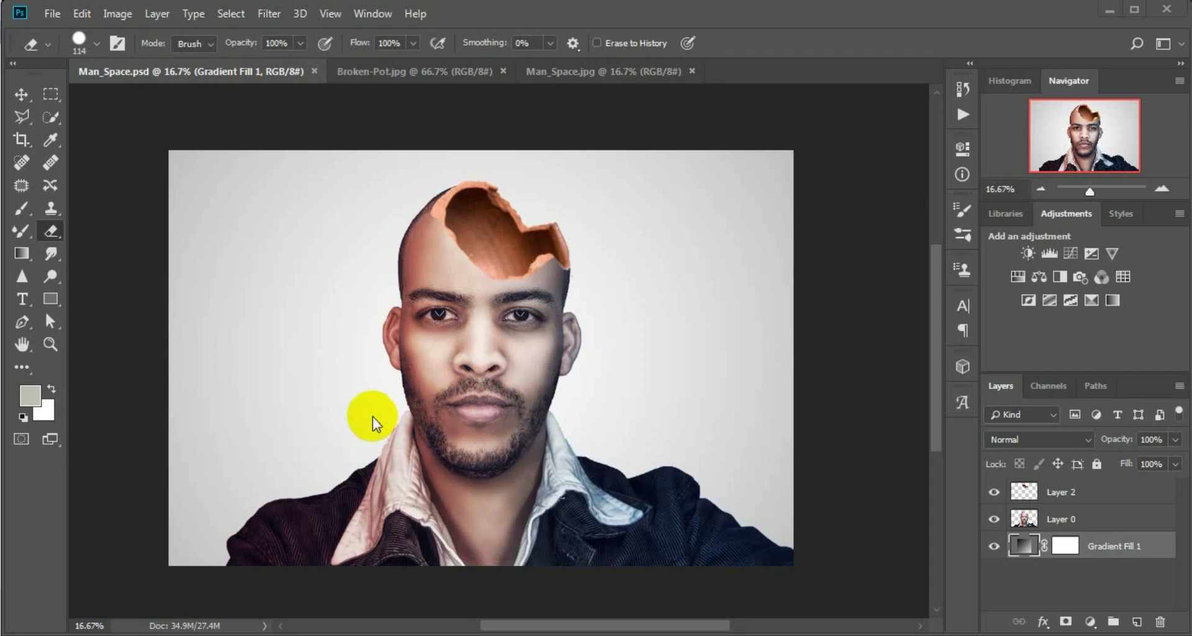
Compare the Broken-Pot.jpg and Man_Space.jpg documents, finishing on the Man_Space.jpg portrait.
click(458, 73)
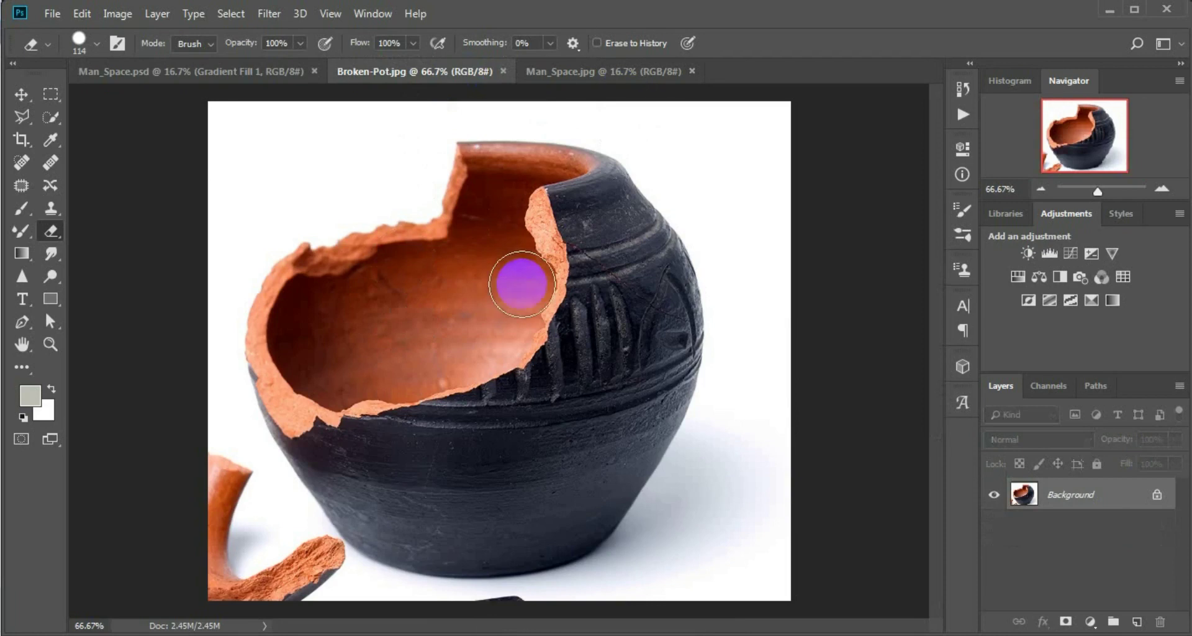
click(606, 71)
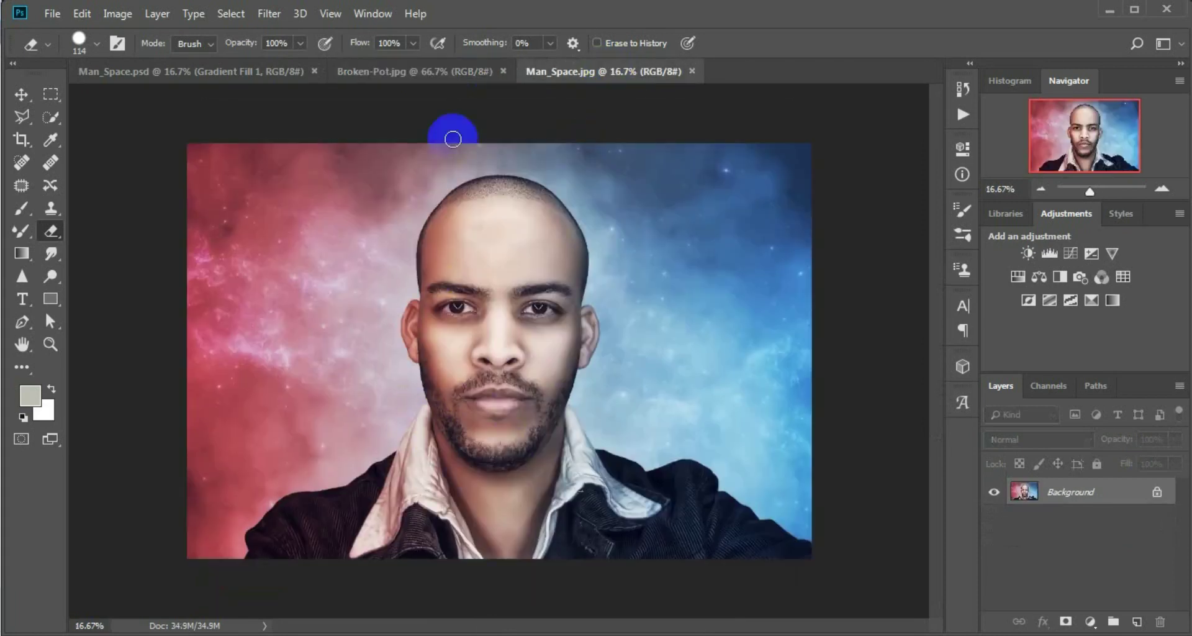
click(460, 73)
click(595, 73)
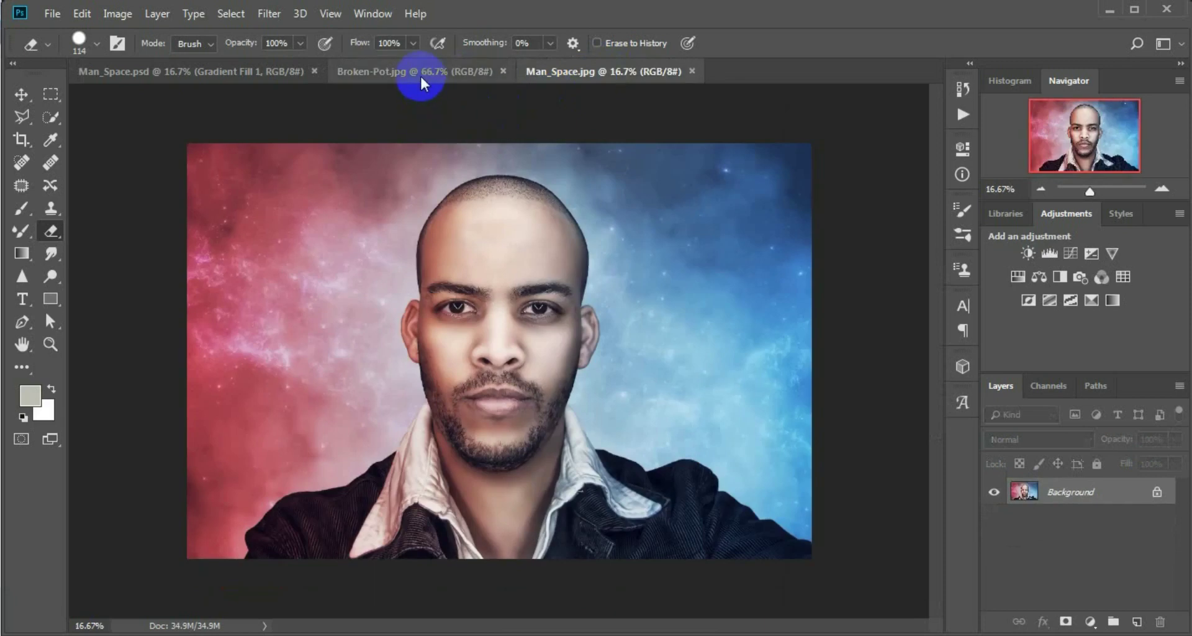
click(420, 73)
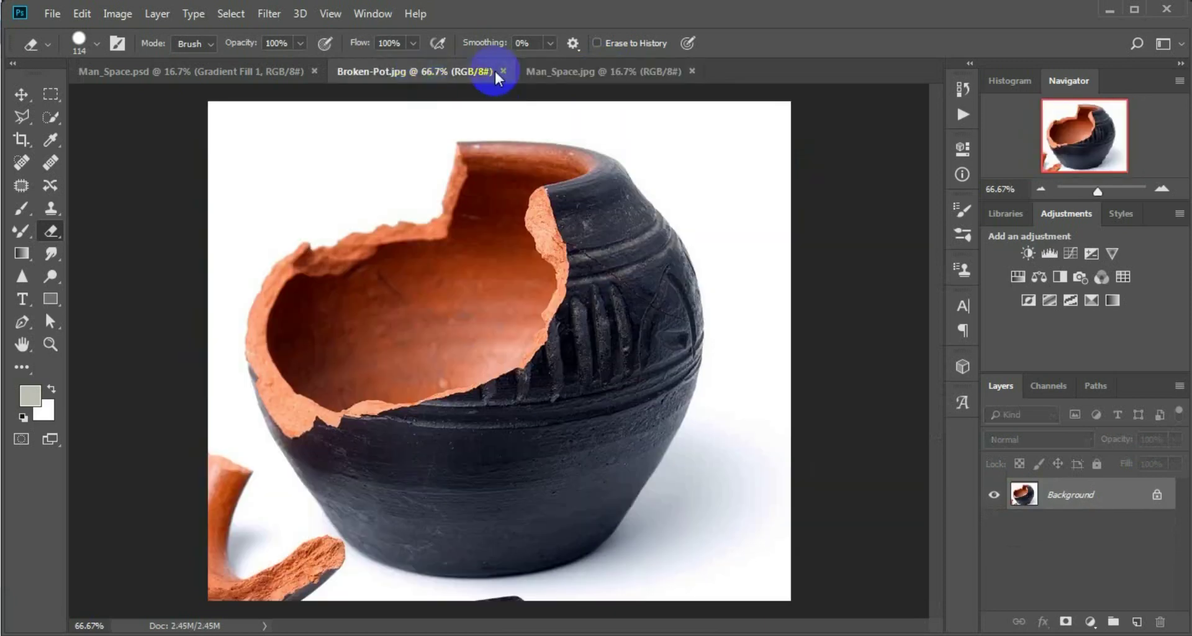
click(547, 71)
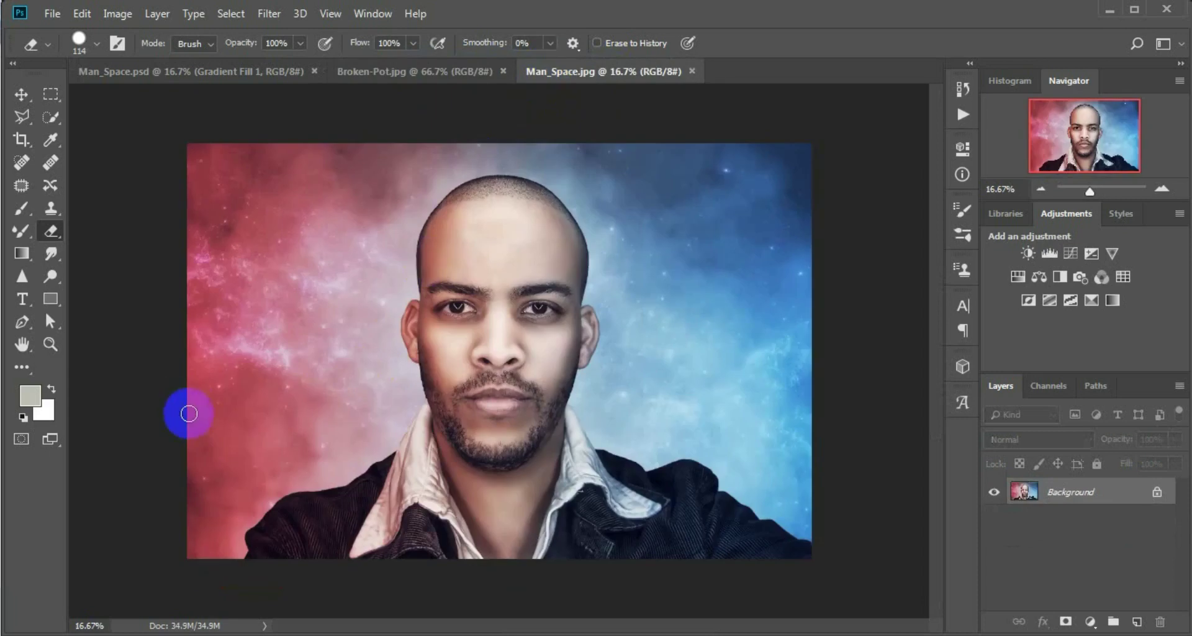
Select the space background with Quick Selection, refining the edge along the collar.
click(50, 118)
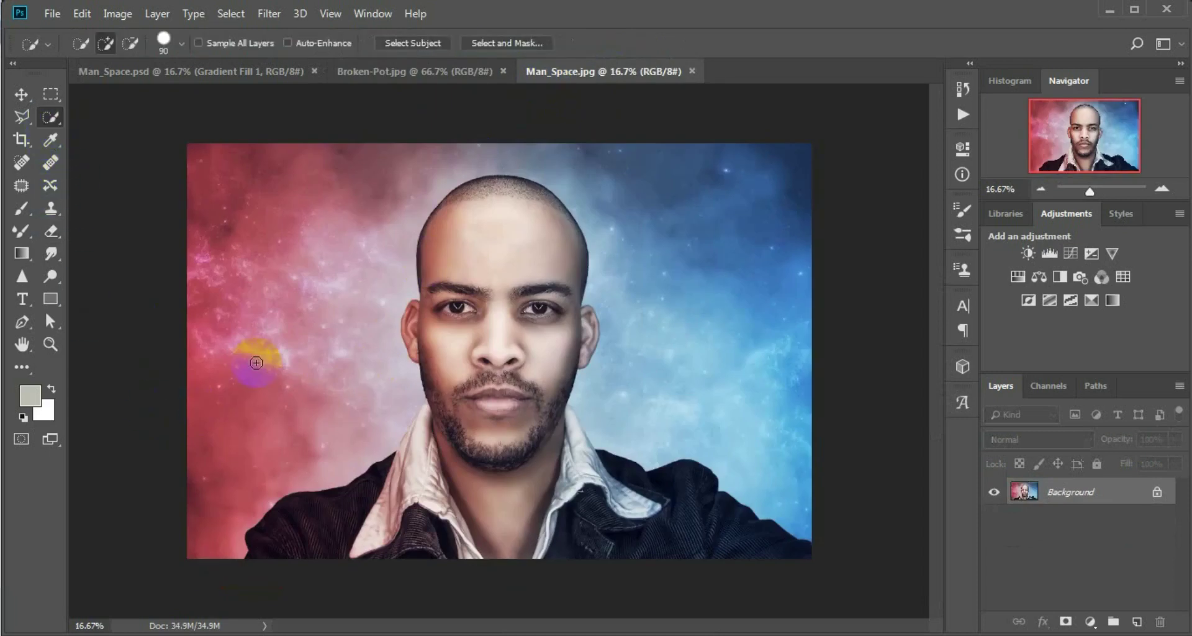
click(330, 252)
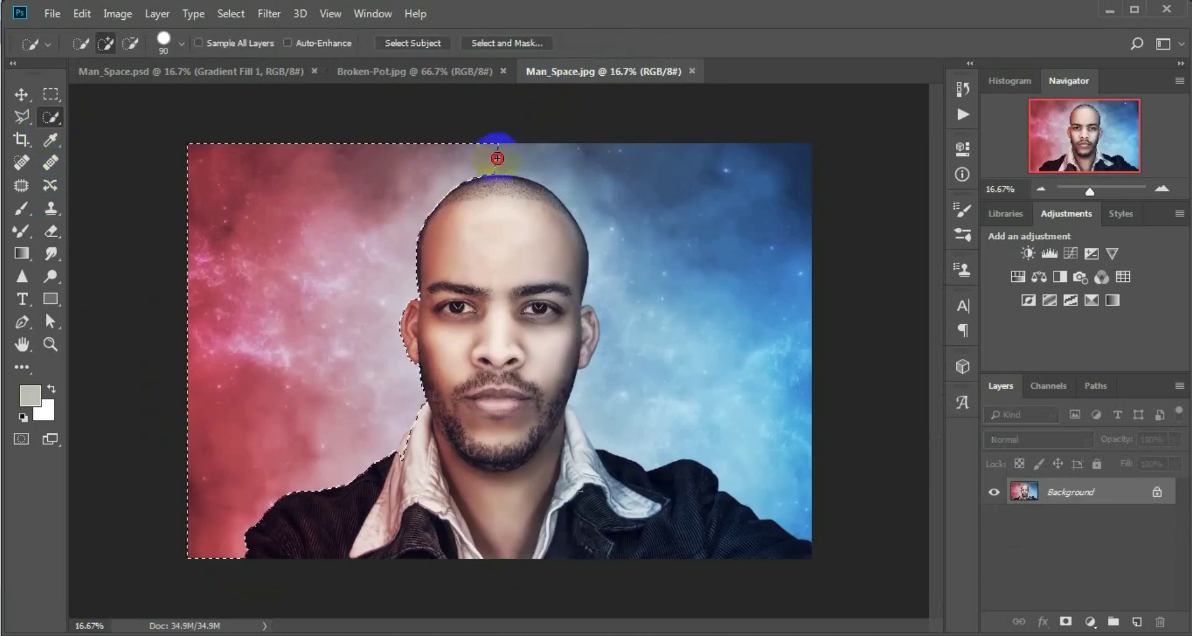
drag(498, 159, 760, 368)
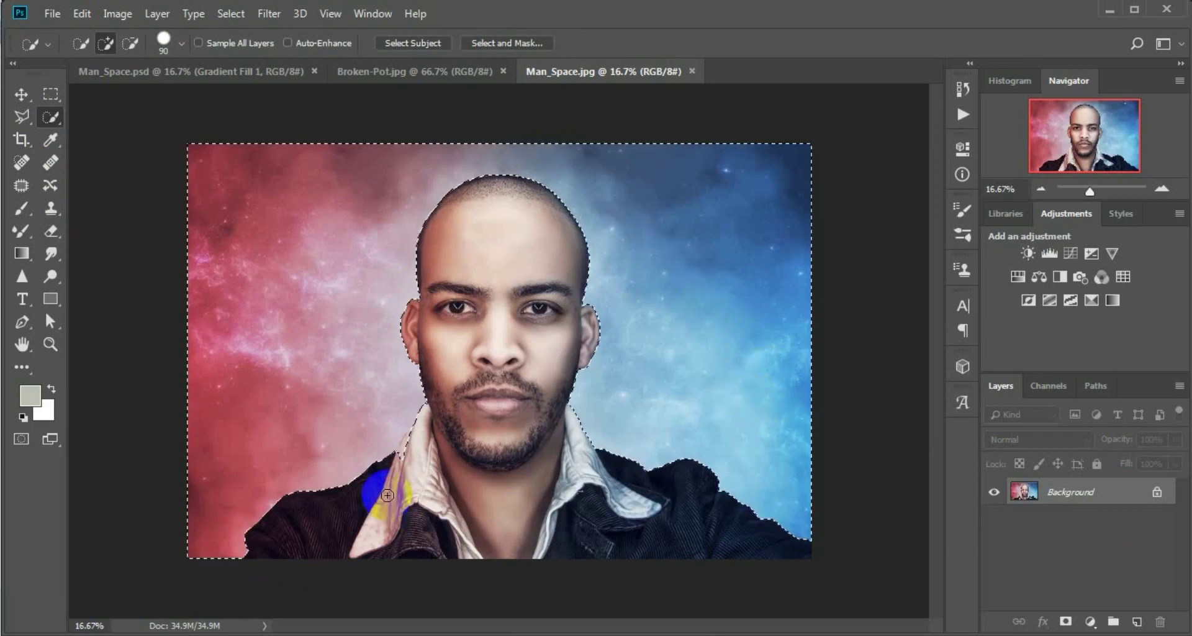
ctrl+click(399, 457)
ctrl+click(395, 488)
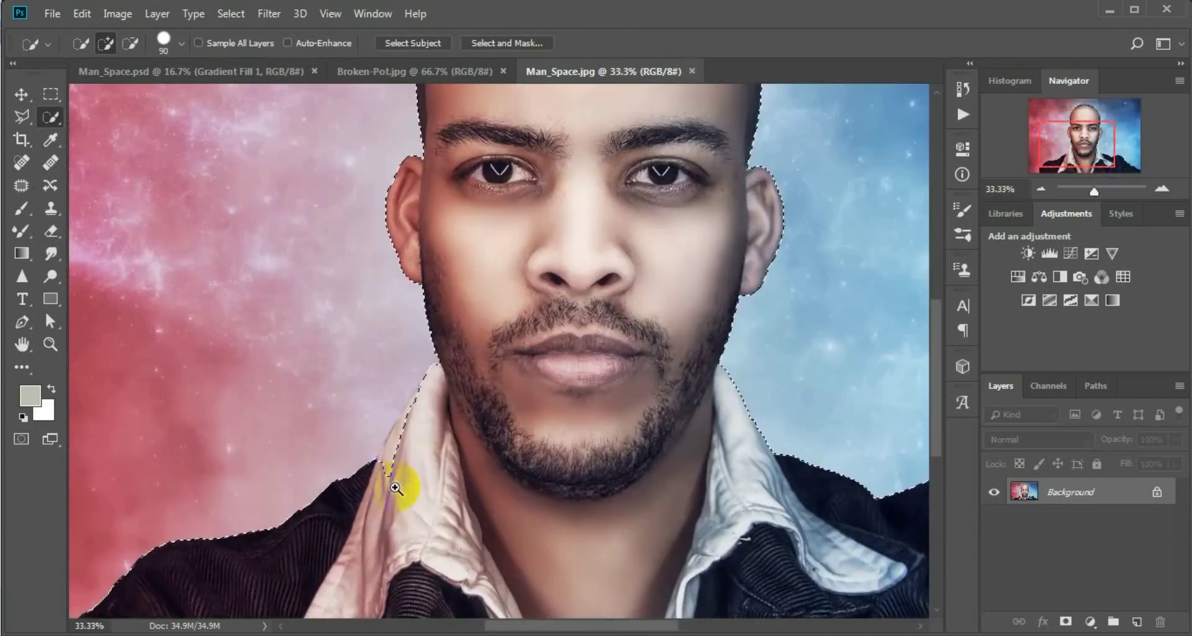
mouse_move(373, 472)
mouse_down()
mouse_move(388, 470)
mouse_move(413, 426)
mouse_up()
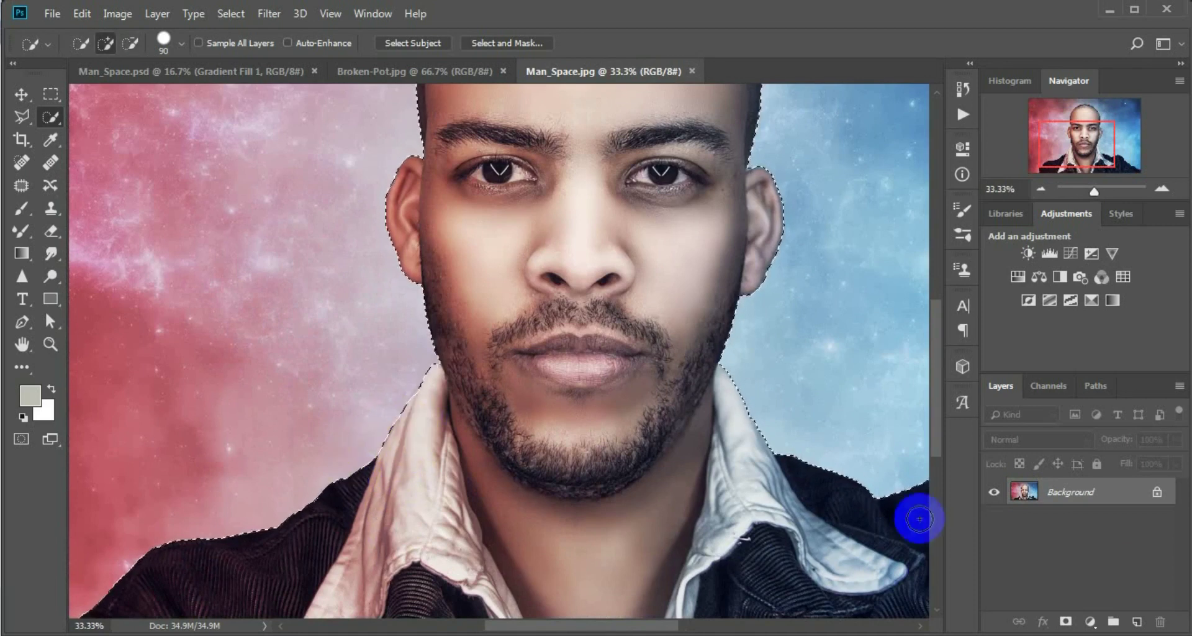
Convert Background to Layer 0, delete the selected backdrop, and deselect.
double_click(1023, 497)
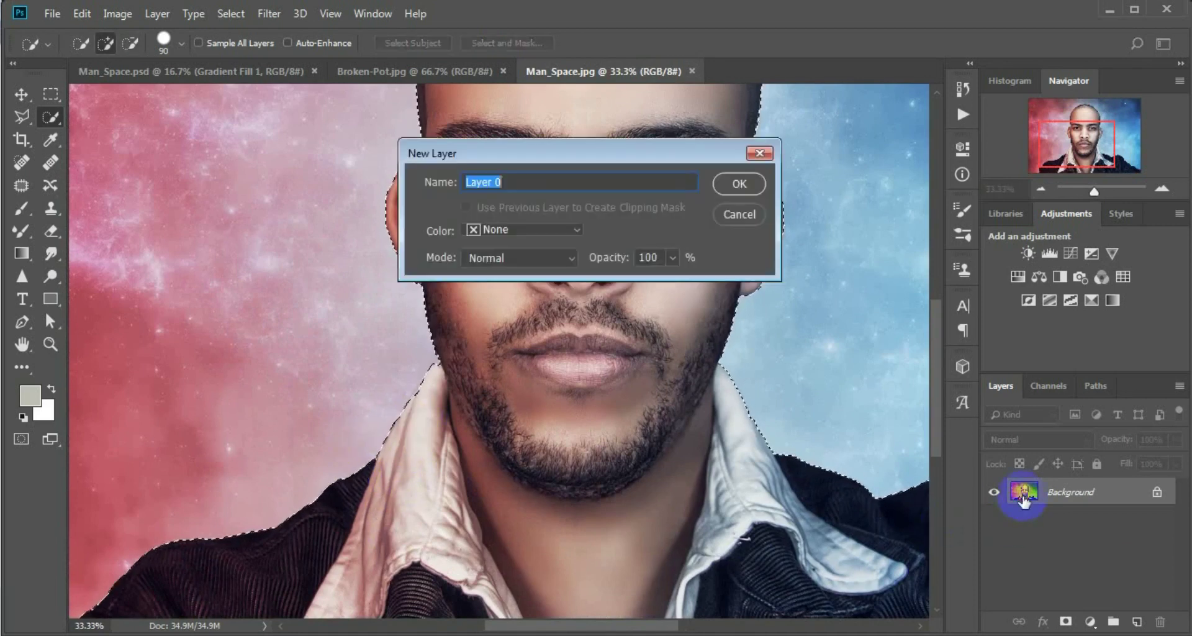
click(730, 185)
key(ctrl+d)
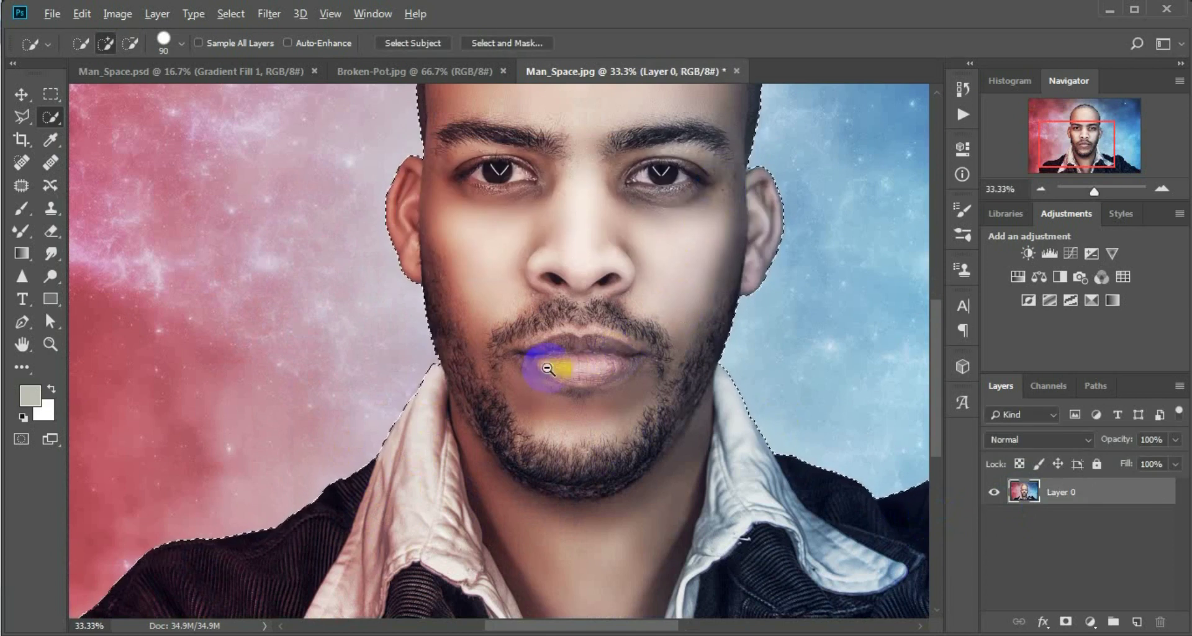
key(ctrl+minus)
key(ctrl+minus)
key(ctrl+shift+d)
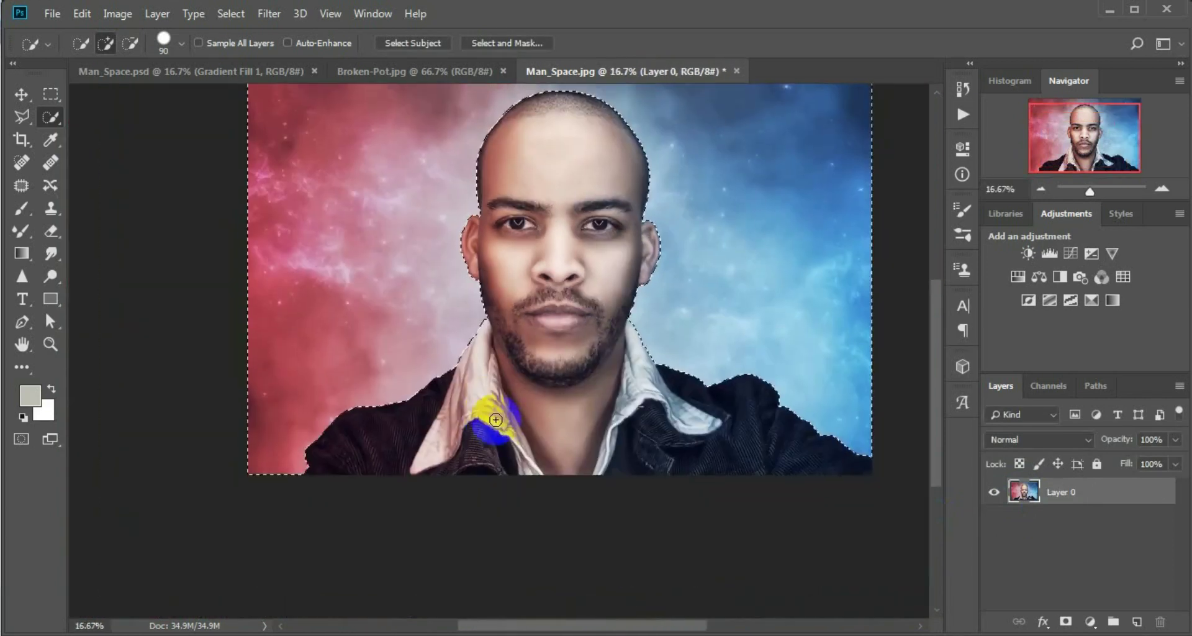
scroll(500, 397, up, 3)
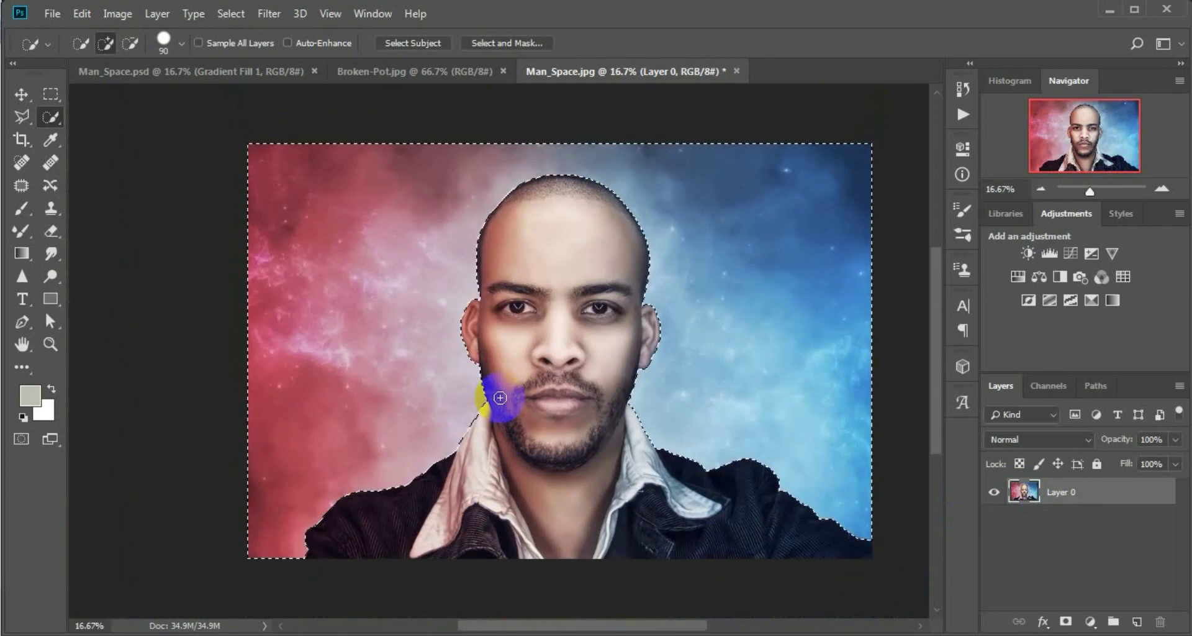
key(Delete)
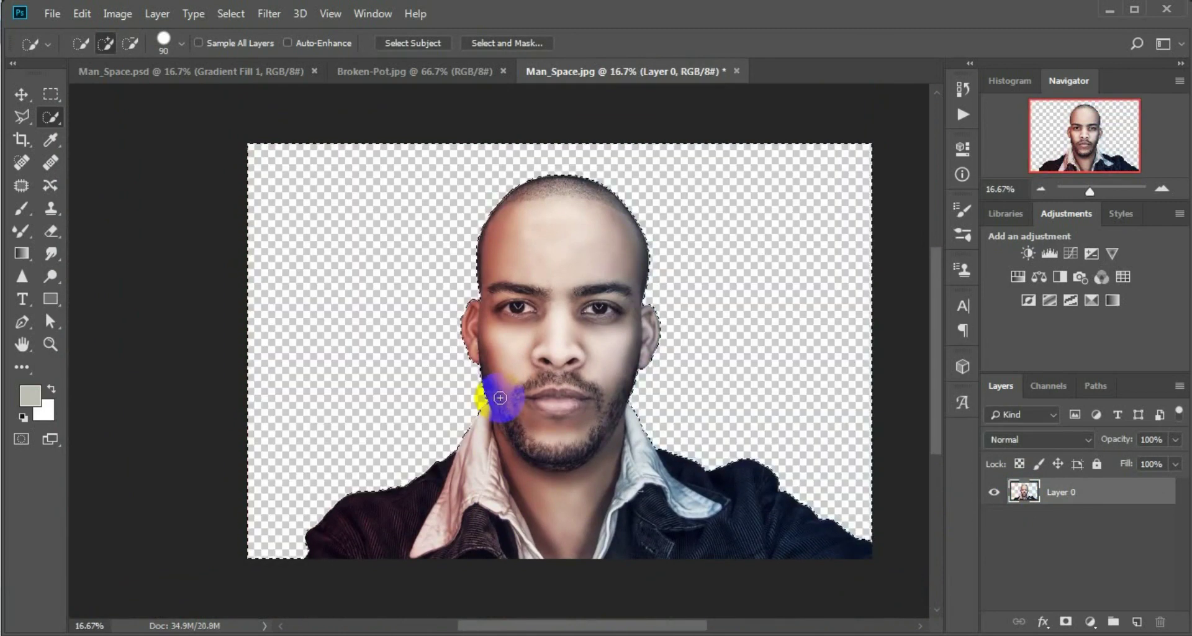
click(51, 94)
click(354, 304)
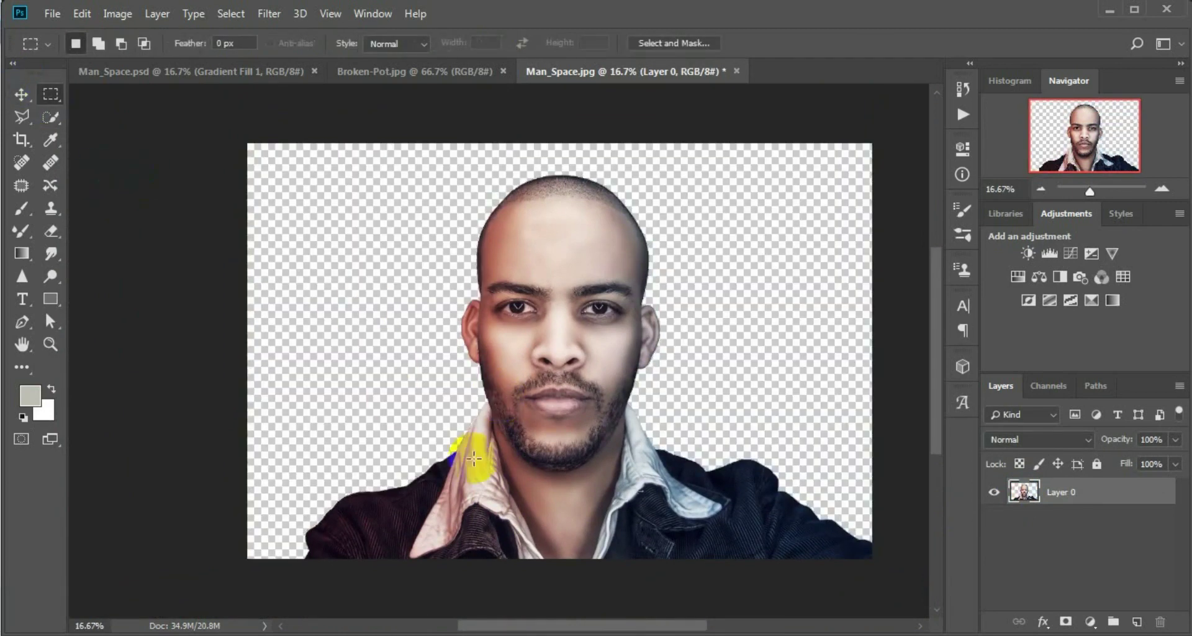
Add a new empty layer beneath the man's Layer 0.
click(538, 373)
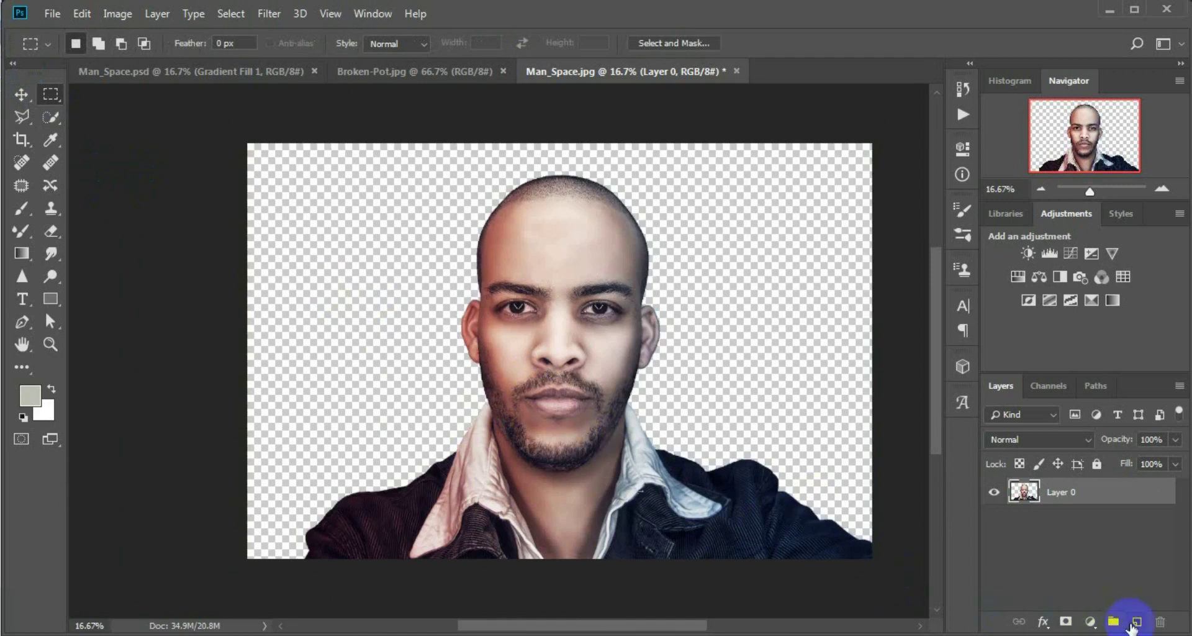
click(1136, 622)
drag(1025, 492, 1038, 544)
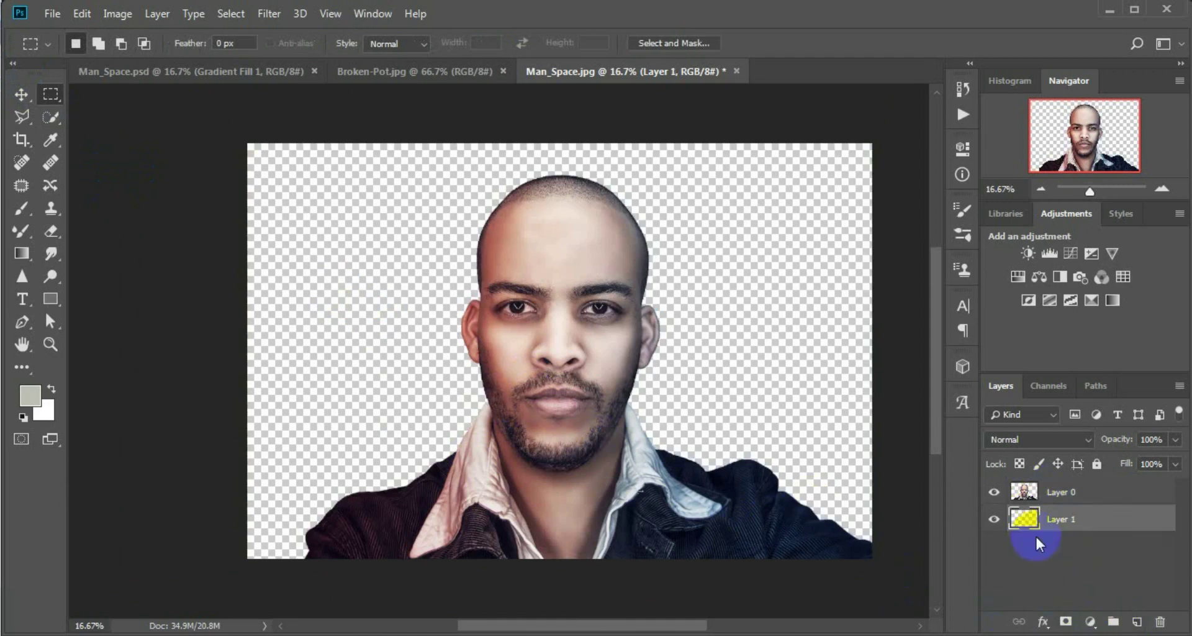
click(651, 442)
click(445, 167)
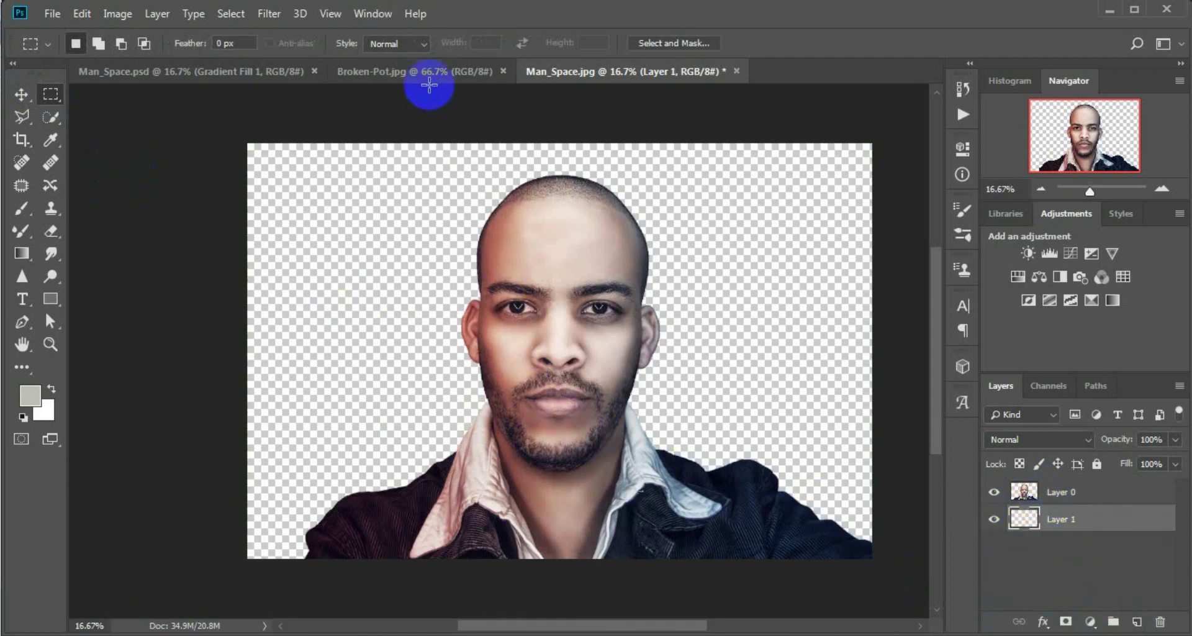
Bring the Broken-Pot image into Man_Space.jpg as a layer above the man.
click(427, 70)
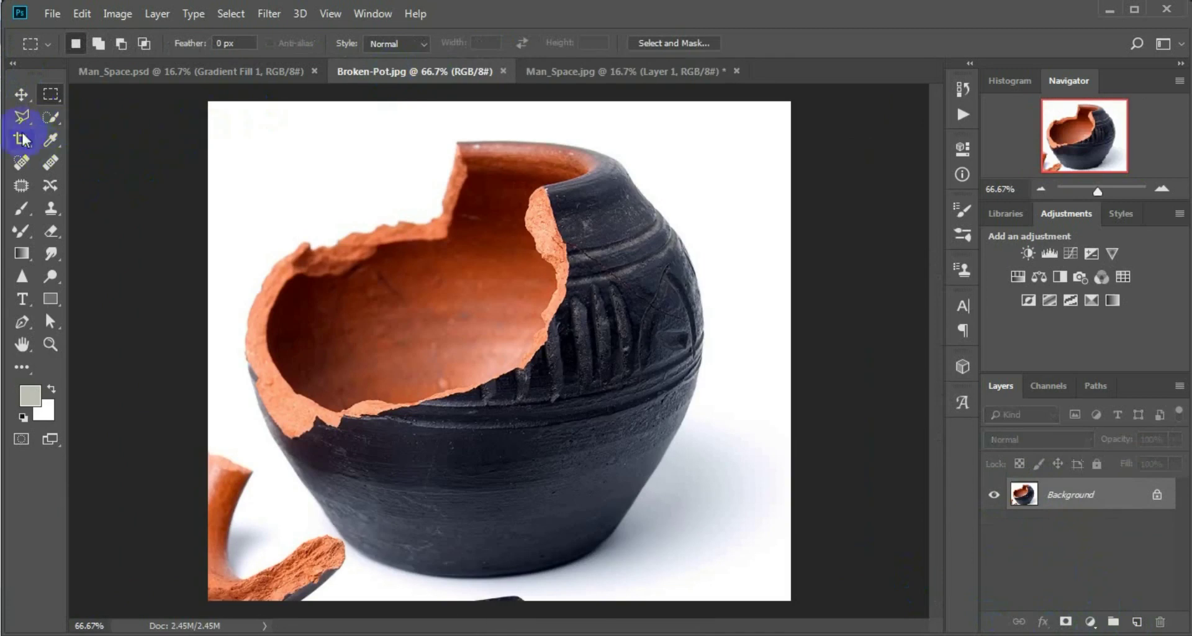
click(25, 94)
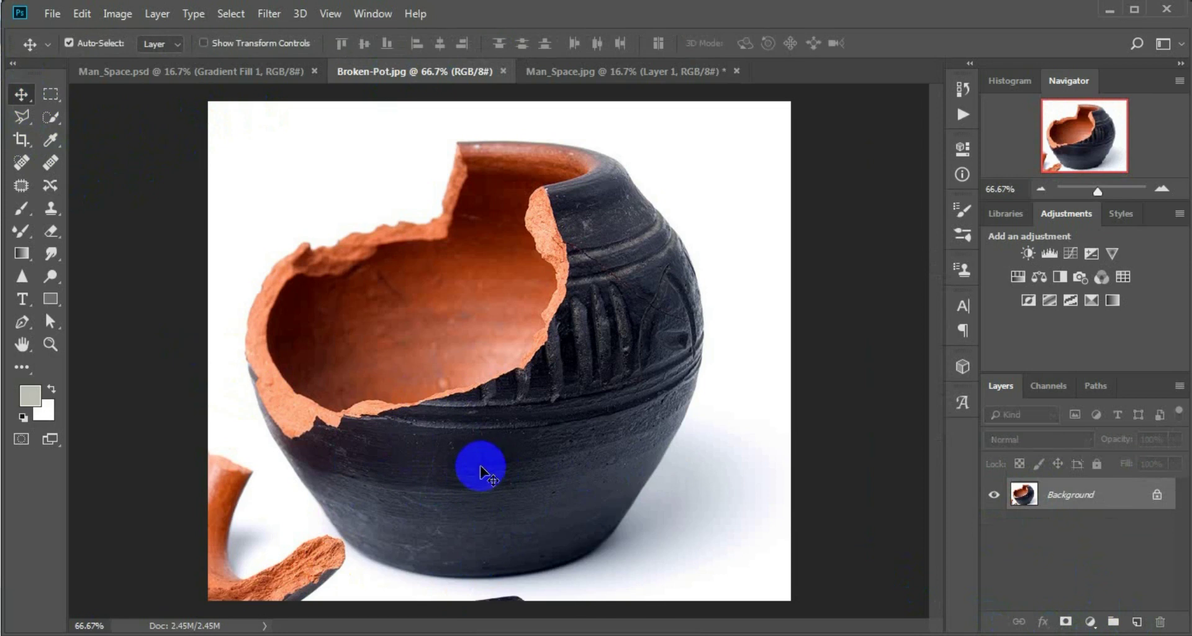
click(629, 75)
click(564, 329)
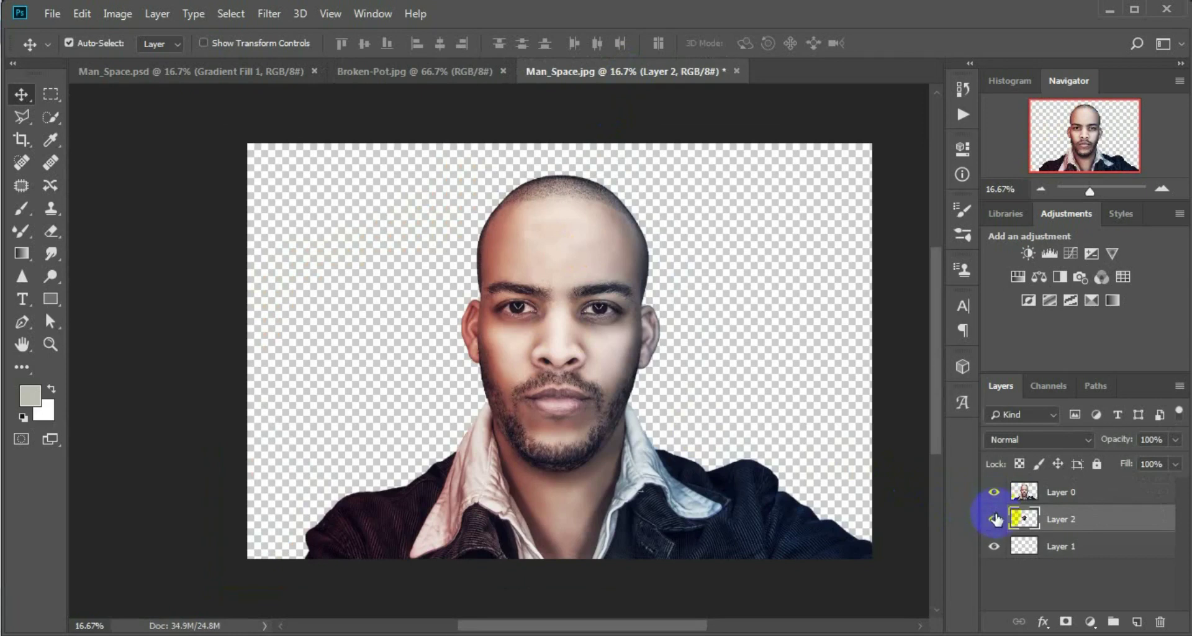
drag(1026, 491, 1025, 481)
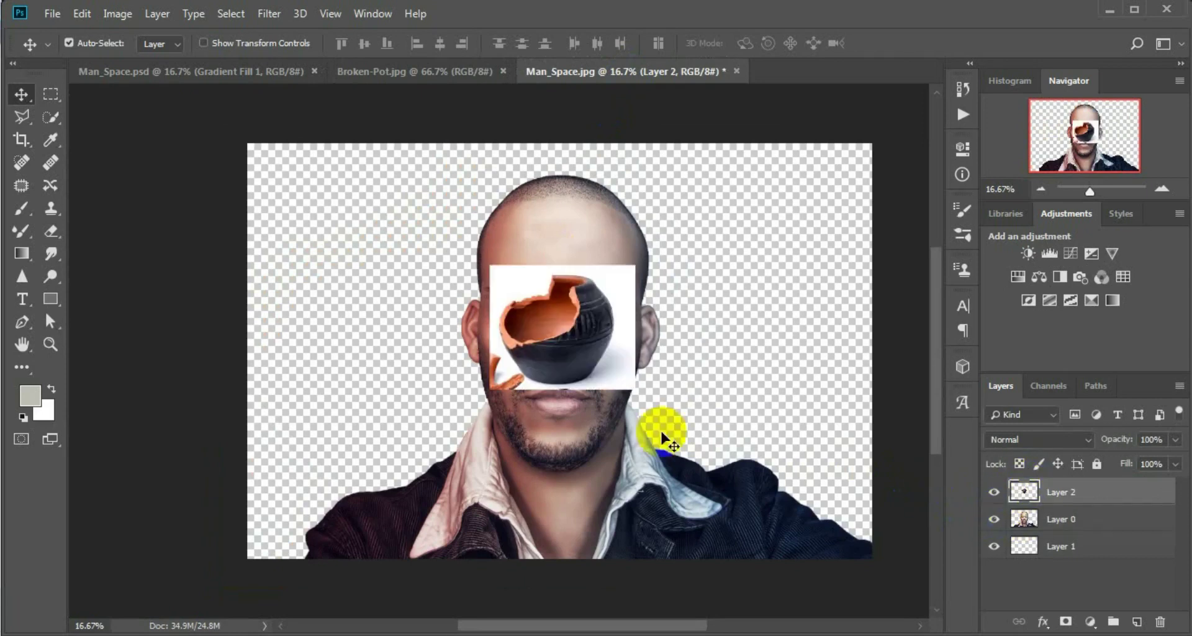
Move the pot layer over the man's face and scale it up.
drag(608, 400, 581, 422)
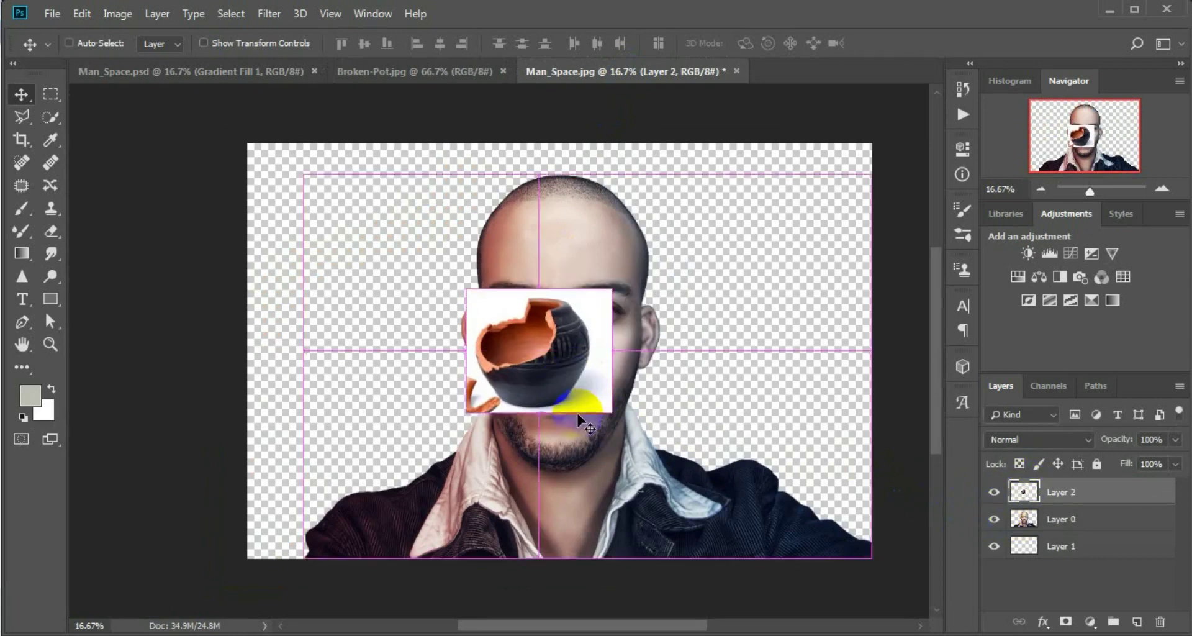
key(ctrl+t)
drag(612, 414, 713, 501)
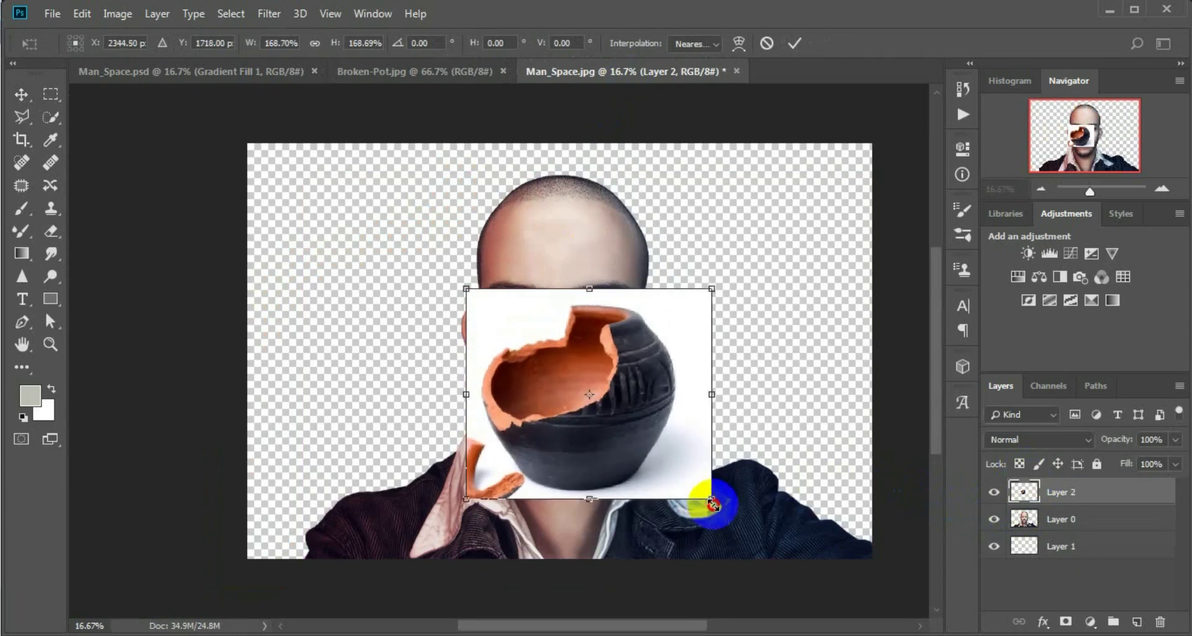
key(Return)
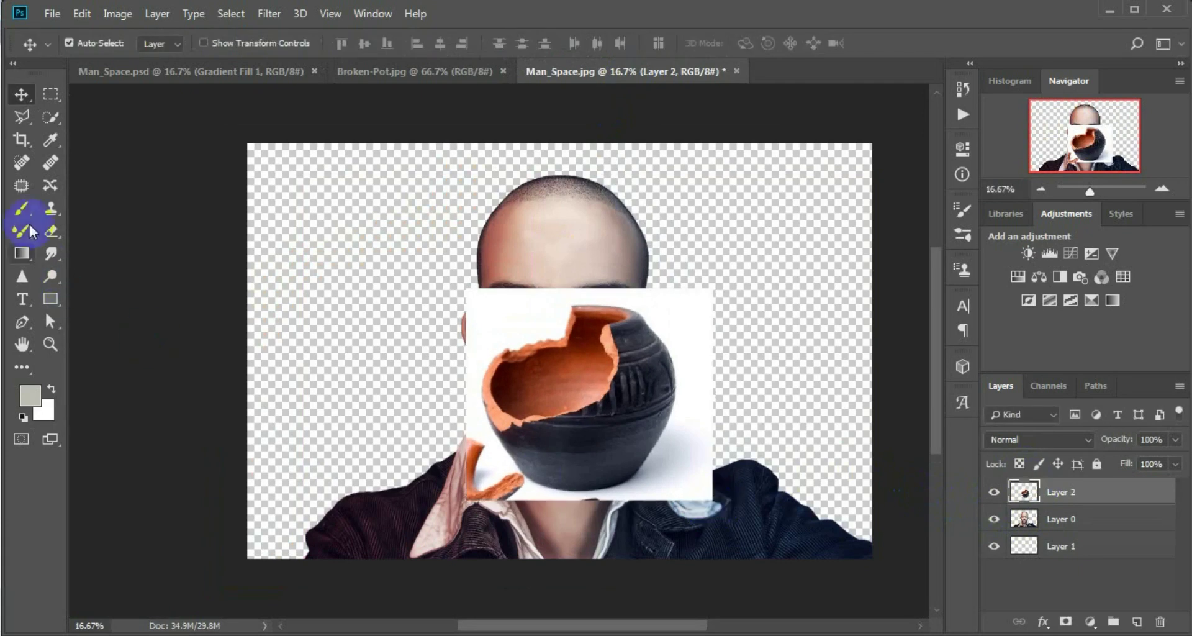
Quick-select the pot's orange interior, invert, and delete the dark body and white backdrop.
click(51, 117)
mouse_move(521, 336)
mouse_down()
mouse_move(470, 393)
mouse_move(572, 488)
mouse_move(695, 359)
mouse_move(704, 488)
mouse_move(661, 449)
mouse_up()
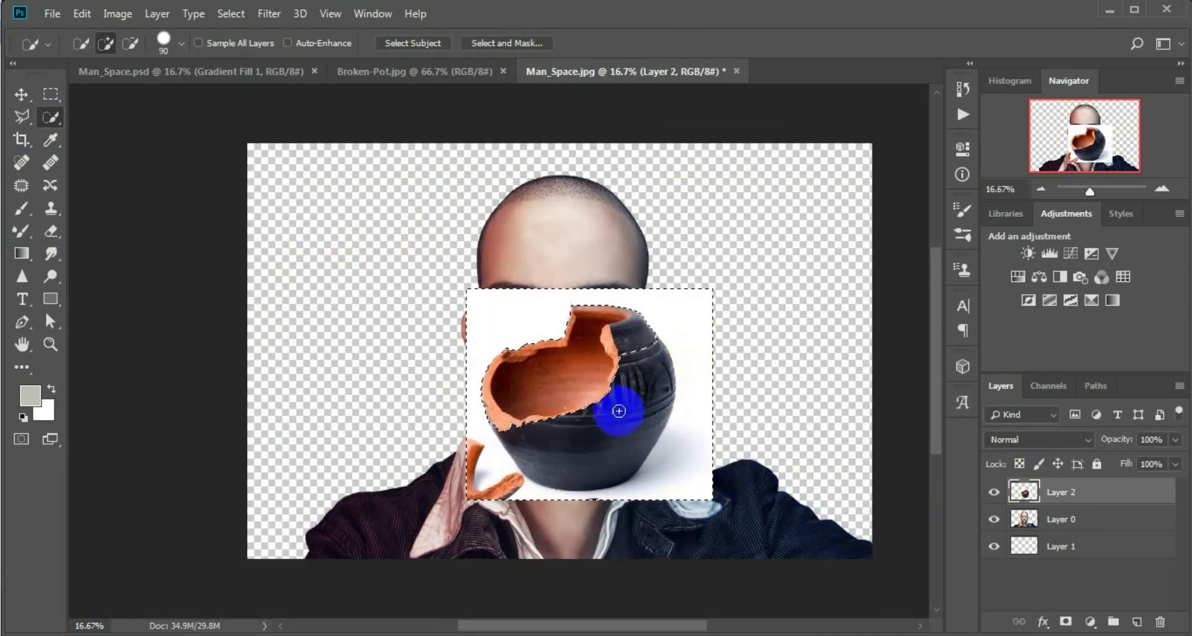
mouse_move(607, 422)
mouse_down()
mouse_move(532, 458)
mouse_move(583, 458)
mouse_move(546, 458)
mouse_move(625, 418)
mouse_move(631, 322)
mouse_move(660, 361)
mouse_move(647, 426)
mouse_move(639, 381)
mouse_move(546, 381)
mouse_move(557, 418)
mouse_up()
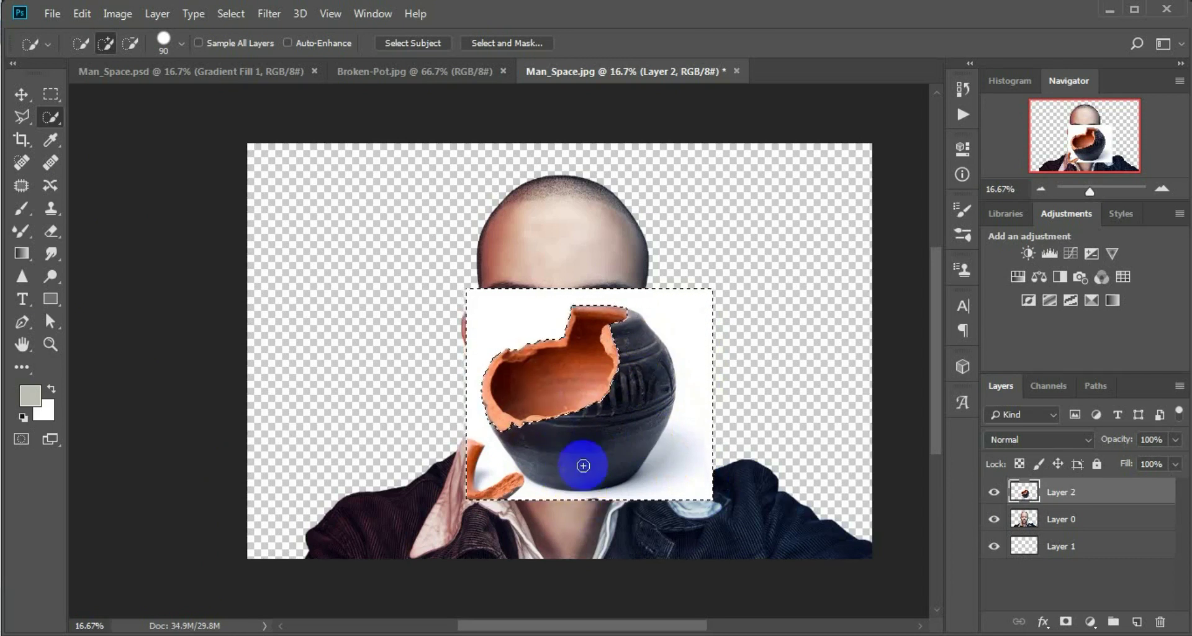
key(Delete)
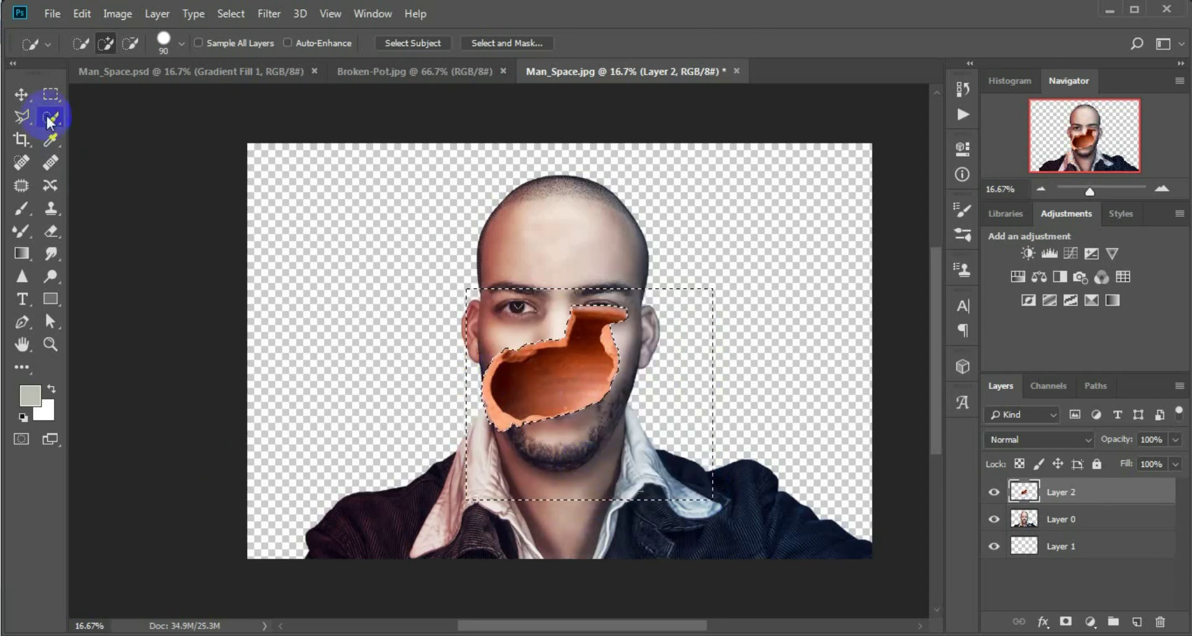
click(48, 103)
click(124, 172)
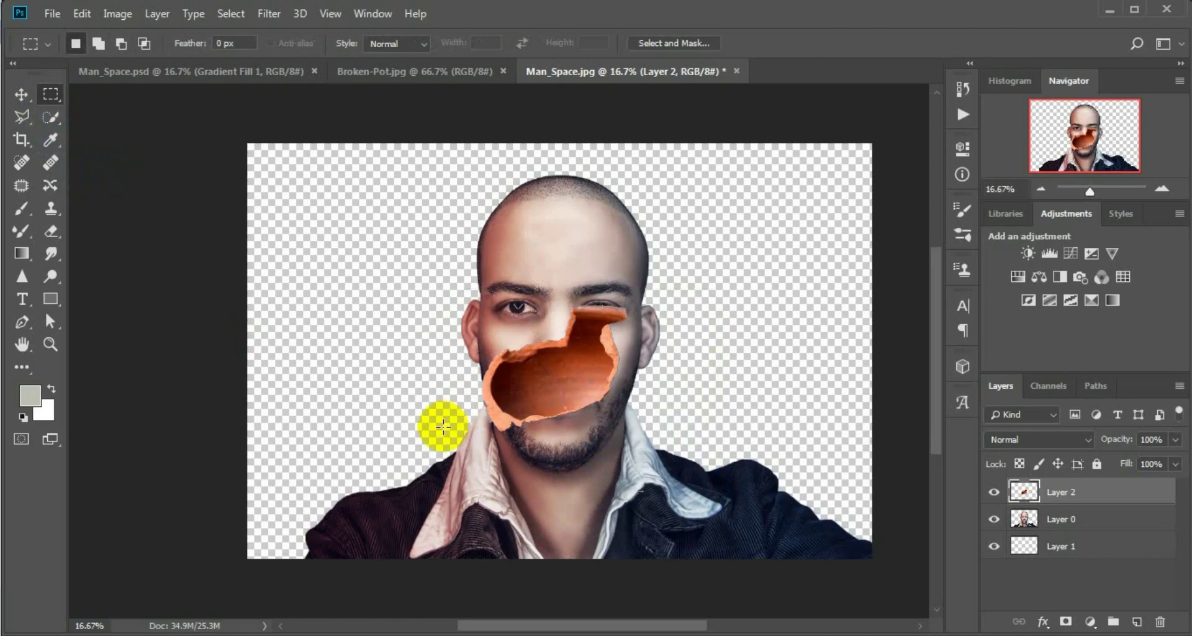
Rotate the pot about 75°, move it up onto the forehead, and squash it slightly.
key(ctrl+t)
drag(683, 484, 496, 479)
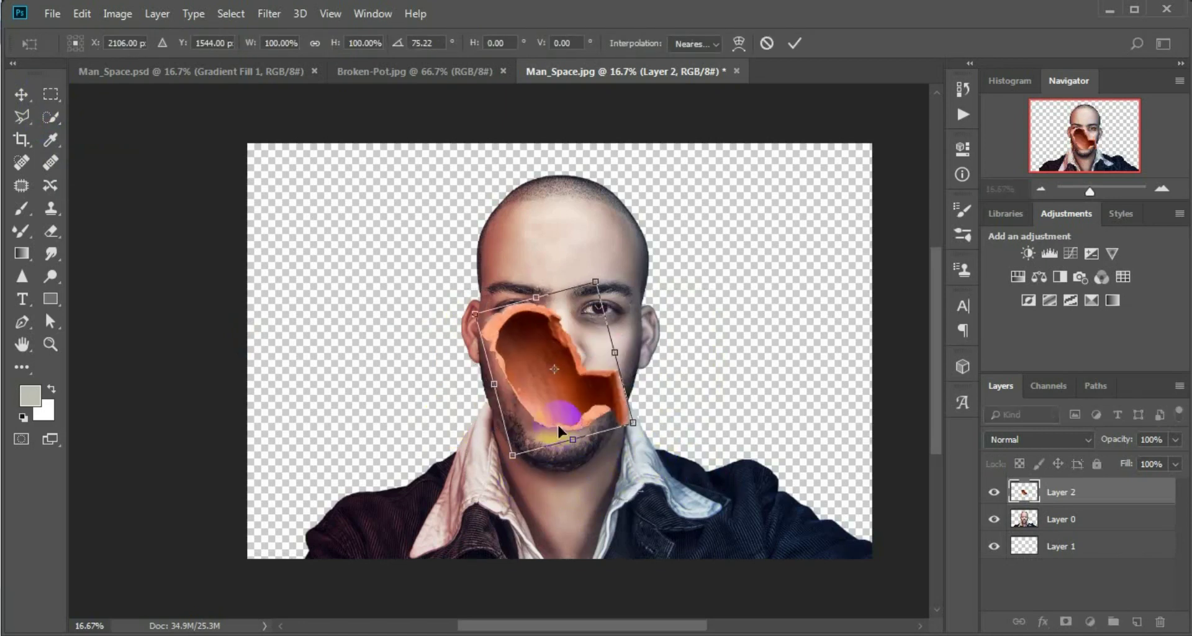
mouse_move(557, 423)
mouse_down()
mouse_move(593, 286)
mouse_move(575, 281)
mouse_up()
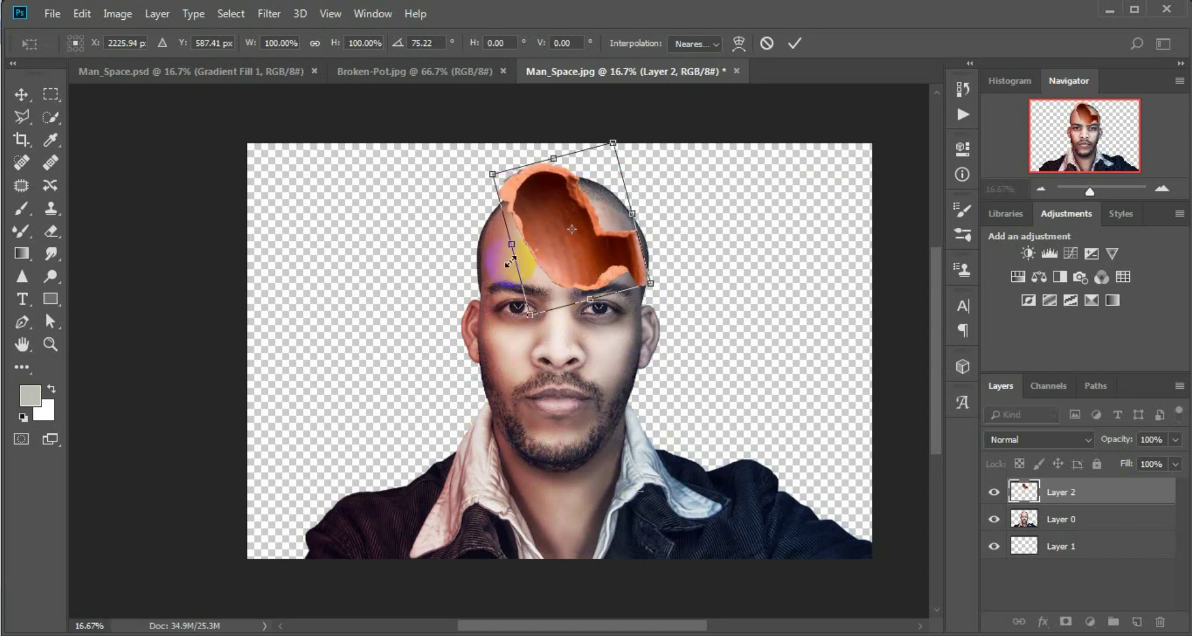
drag(590, 303, 580, 264)
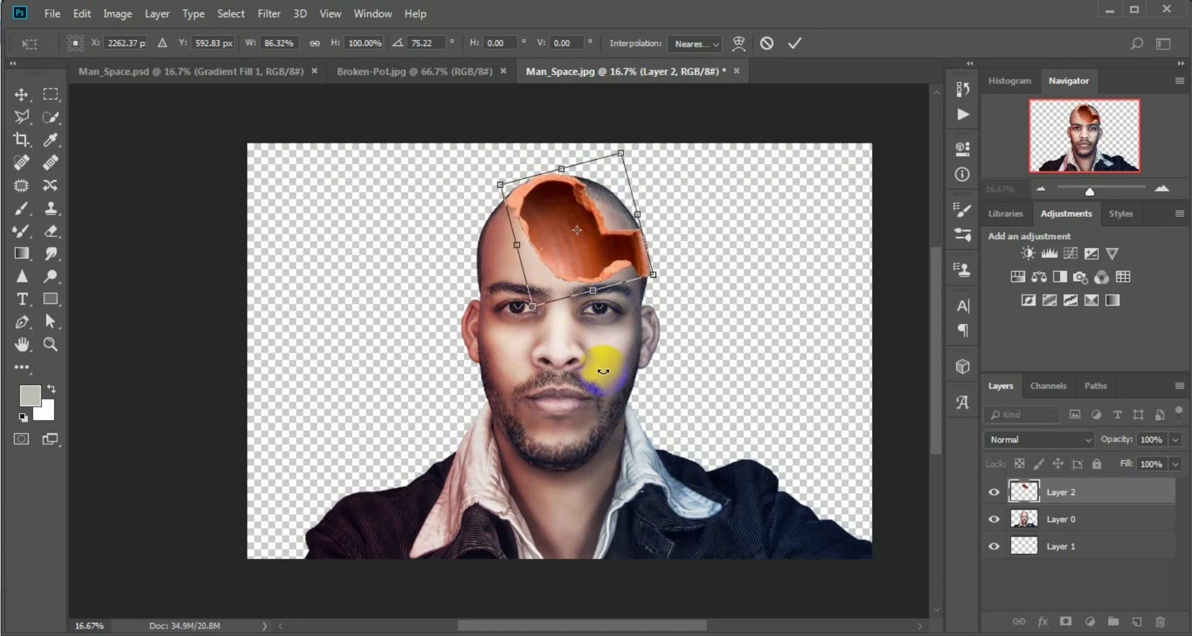
key(Return)
Zoom in on the head and fine-tune the pot's tilt and height to follow the skull.
ctrl+click(574, 270)
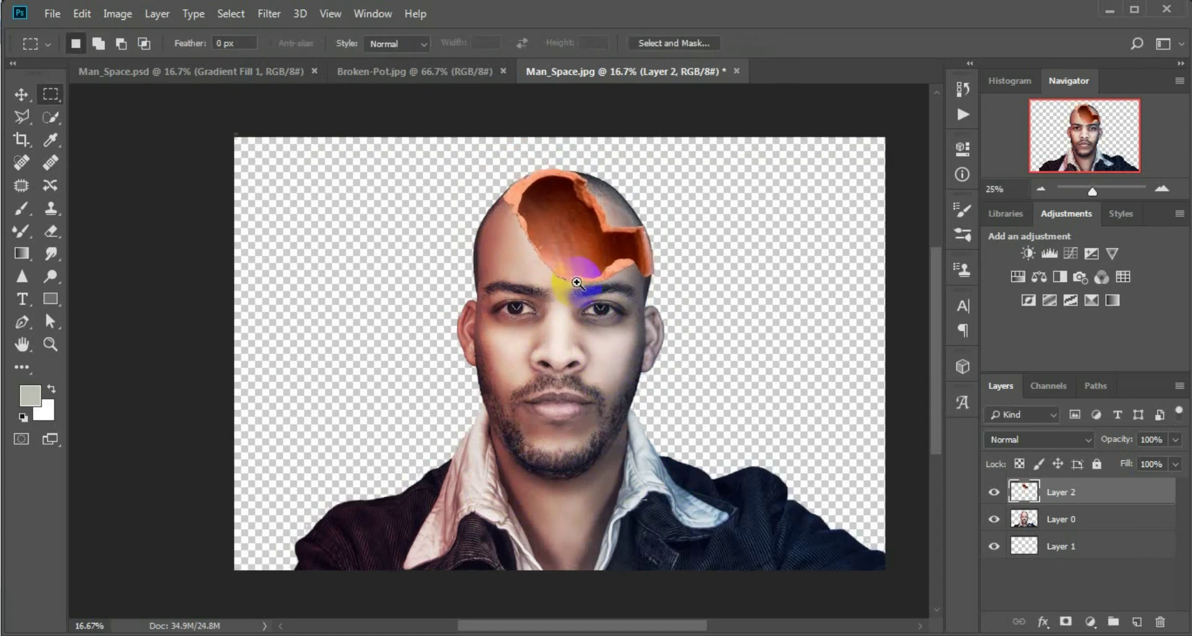
ctrl+click(583, 245)
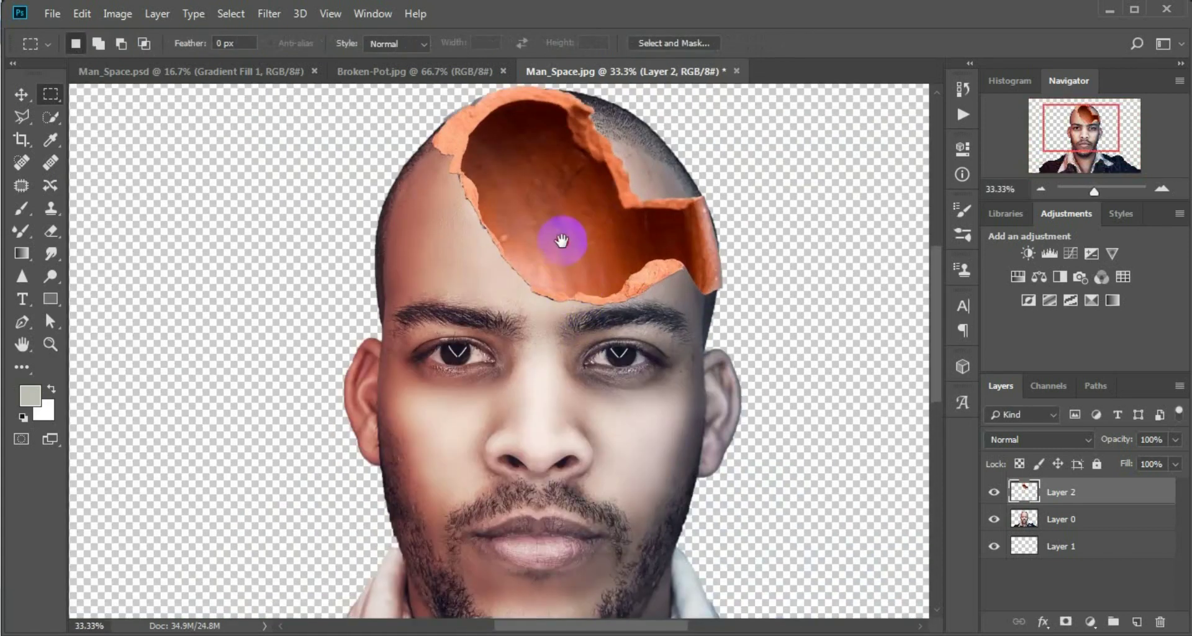
mouse_move(559, 239)
mouse_down()
mouse_move(524, 387)
mouse_move(503, 386)
mouse_up()
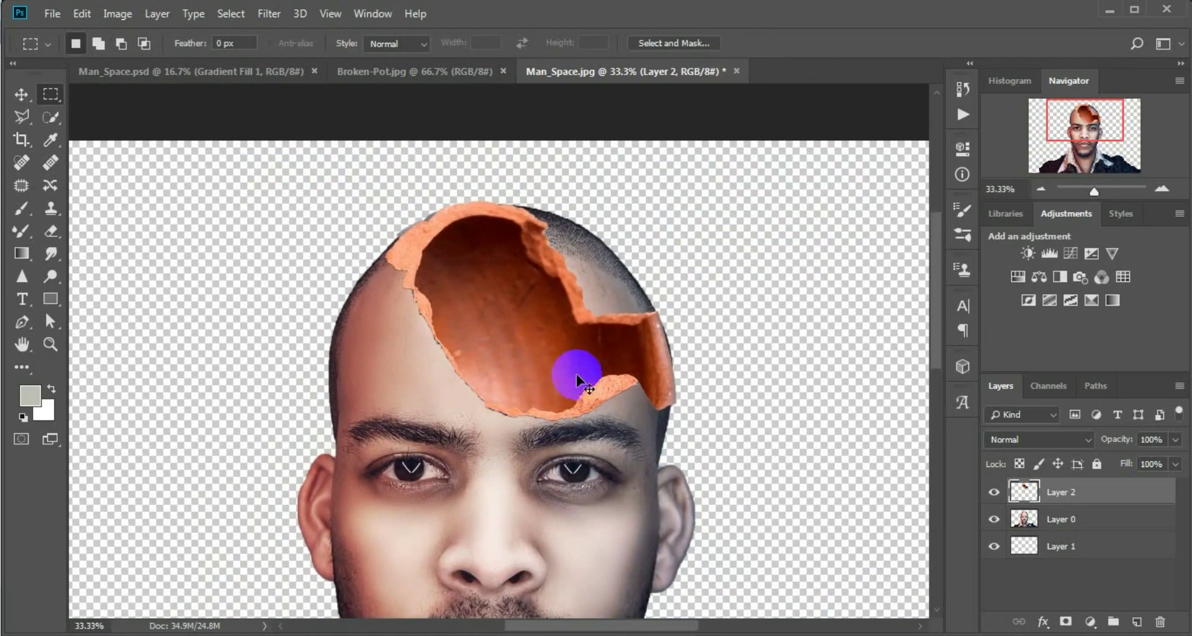
key(ctrl+t)
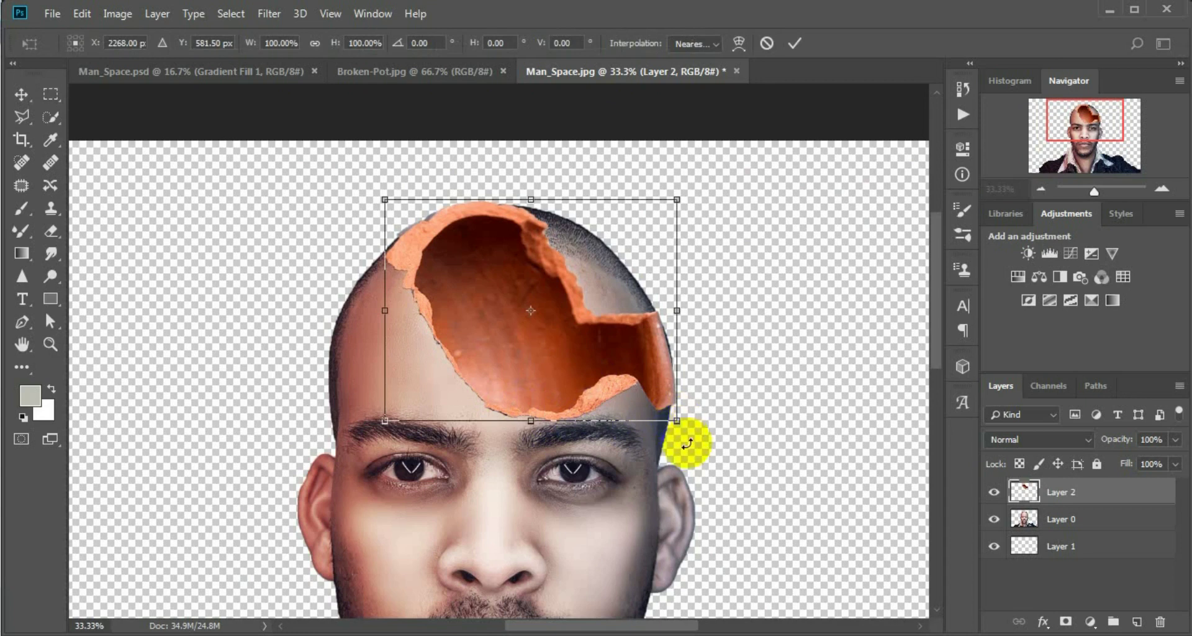
drag(683, 442, 678, 445)
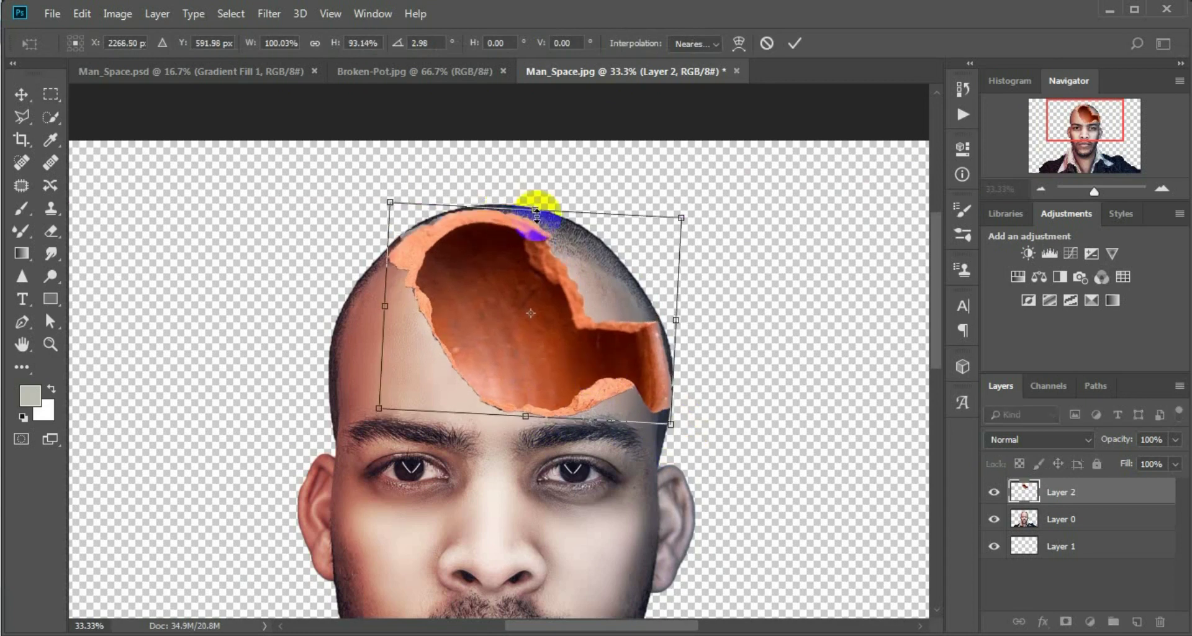
drag(541, 199, 534, 205)
key(Return)
key(m)
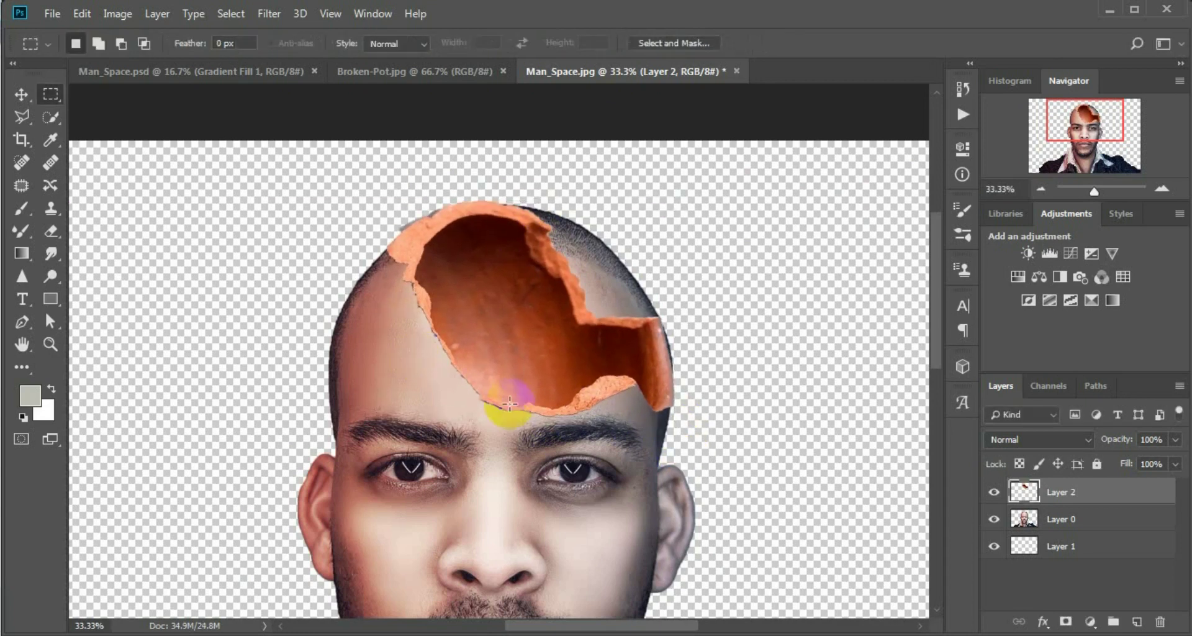
Switch to the Eraser with a 26 px brush, checking the head by toggling the pot layer.
drag(46, 235, 93, 228)
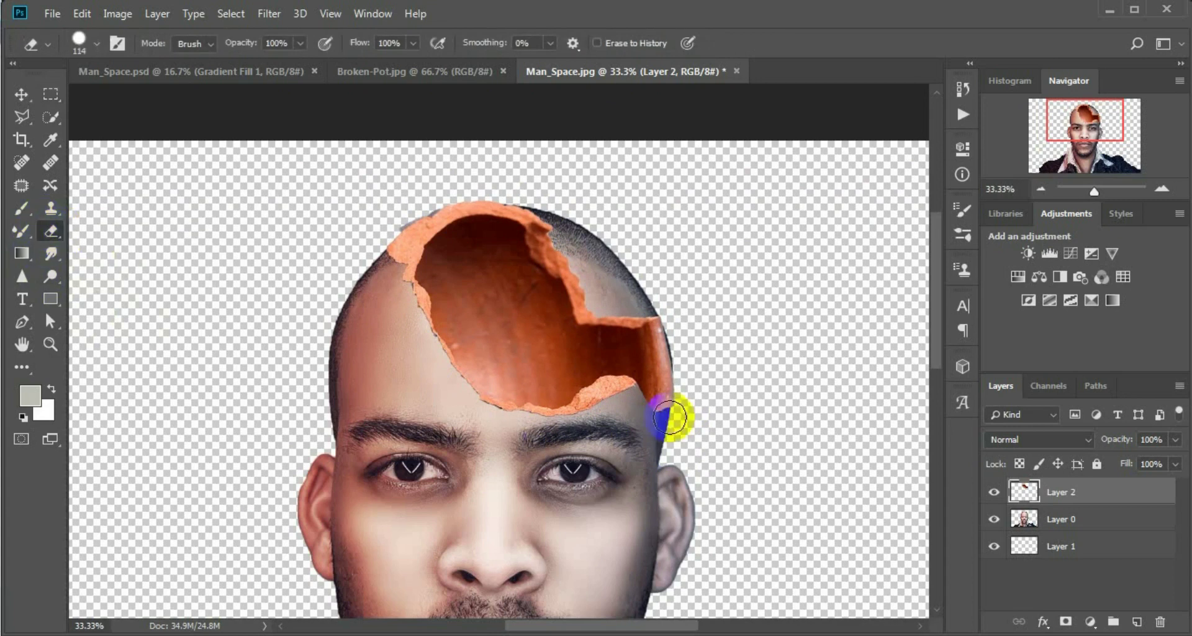
click(994, 492)
click(994, 492)
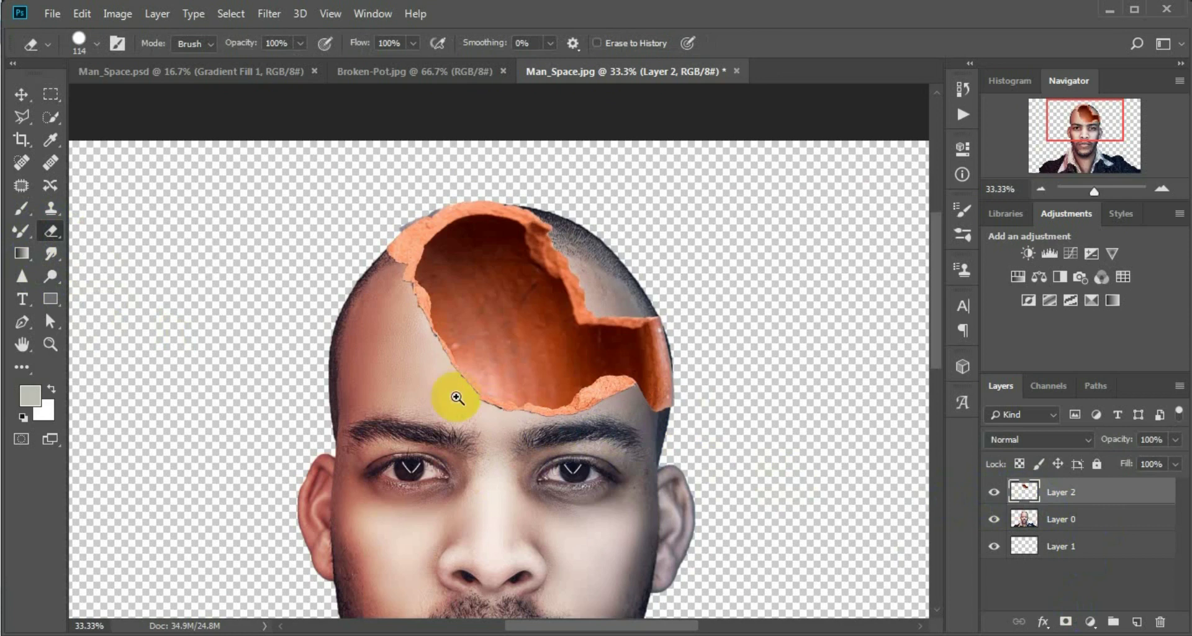
scroll(456, 435, up, 1)
scroll(435, 403, up, 1)
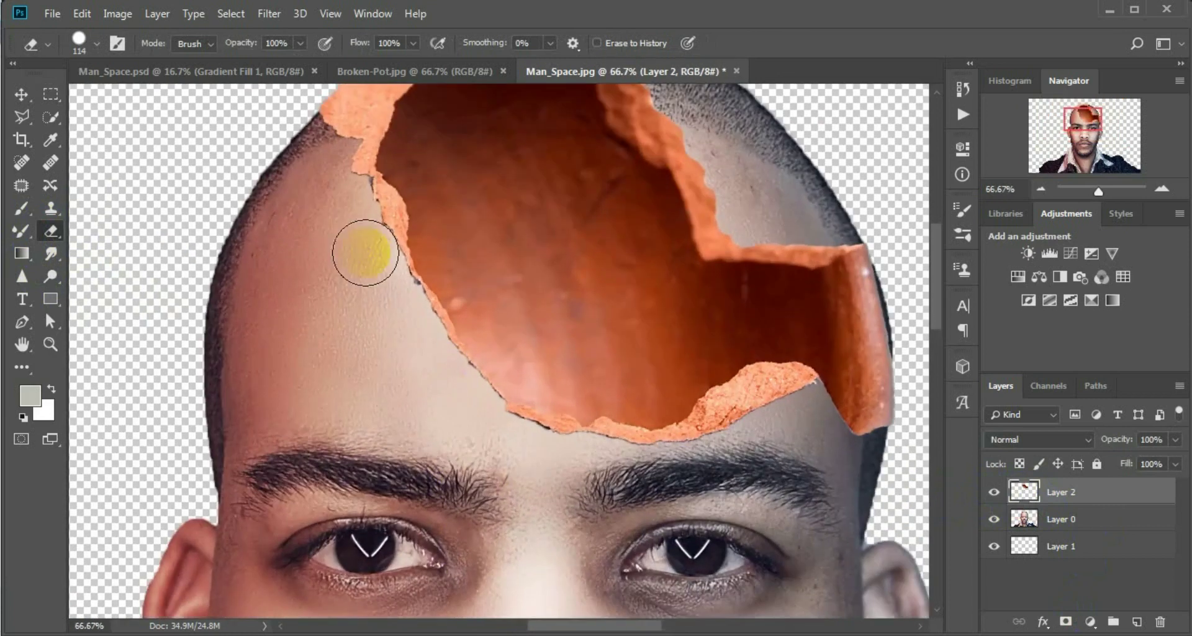
right_click(343, 205)
drag(447, 241, 435, 247)
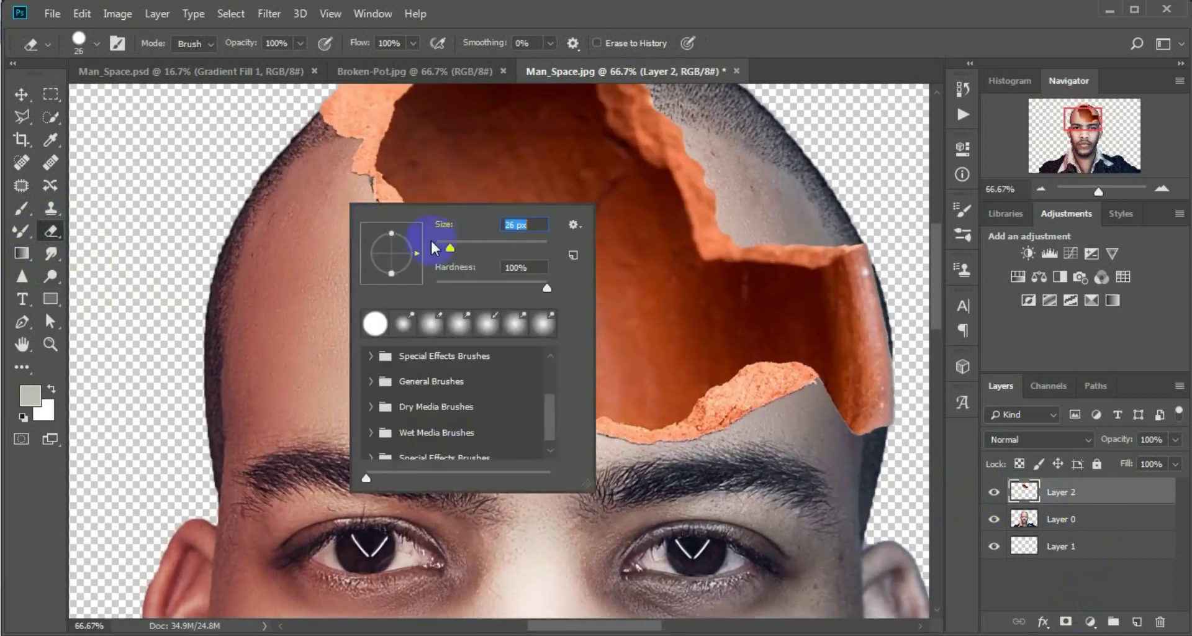
click(367, 184)
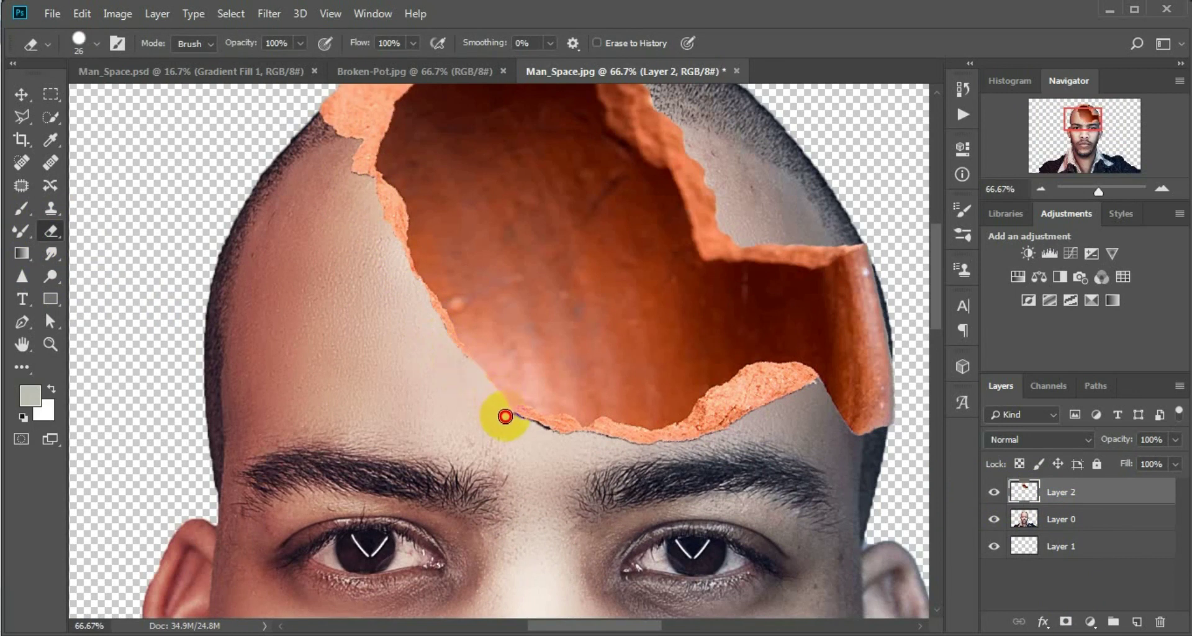
Erase the excess rim along the pot's torn lower, right and upper-left edges.
mouse_move(525, 426)
mouse_down()
mouse_move(542, 435)
mouse_move(352, 144)
mouse_up()
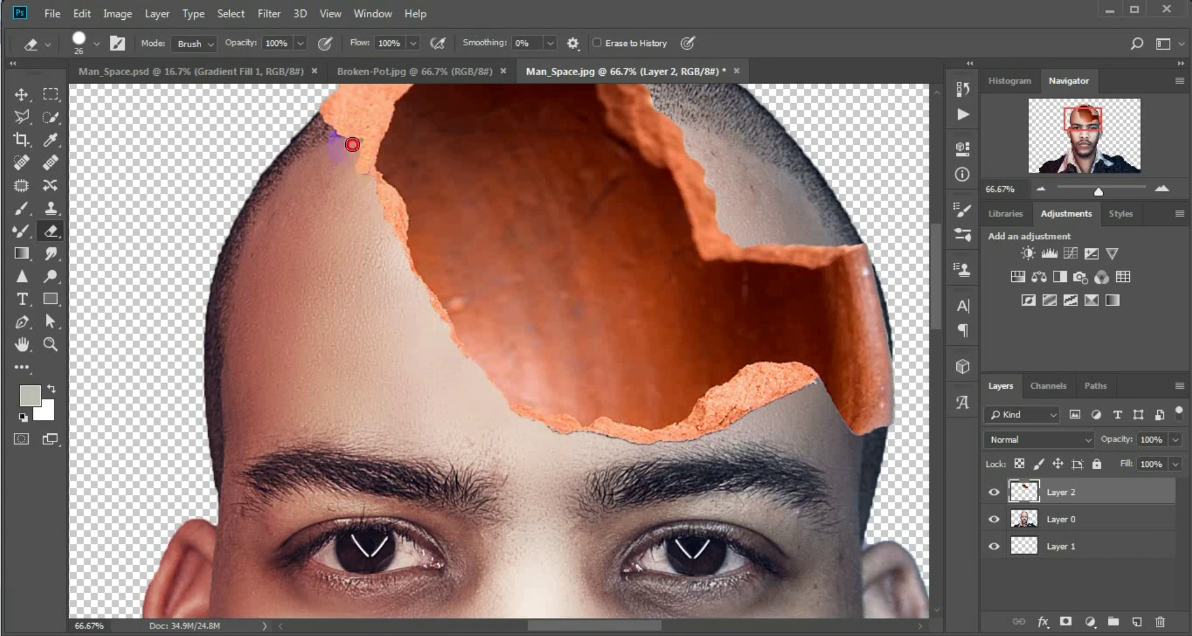
mouse_move(355, 192)
mouse_down()
mouse_move(514, 420)
mouse_move(644, 445)
mouse_move(812, 389)
mouse_up()
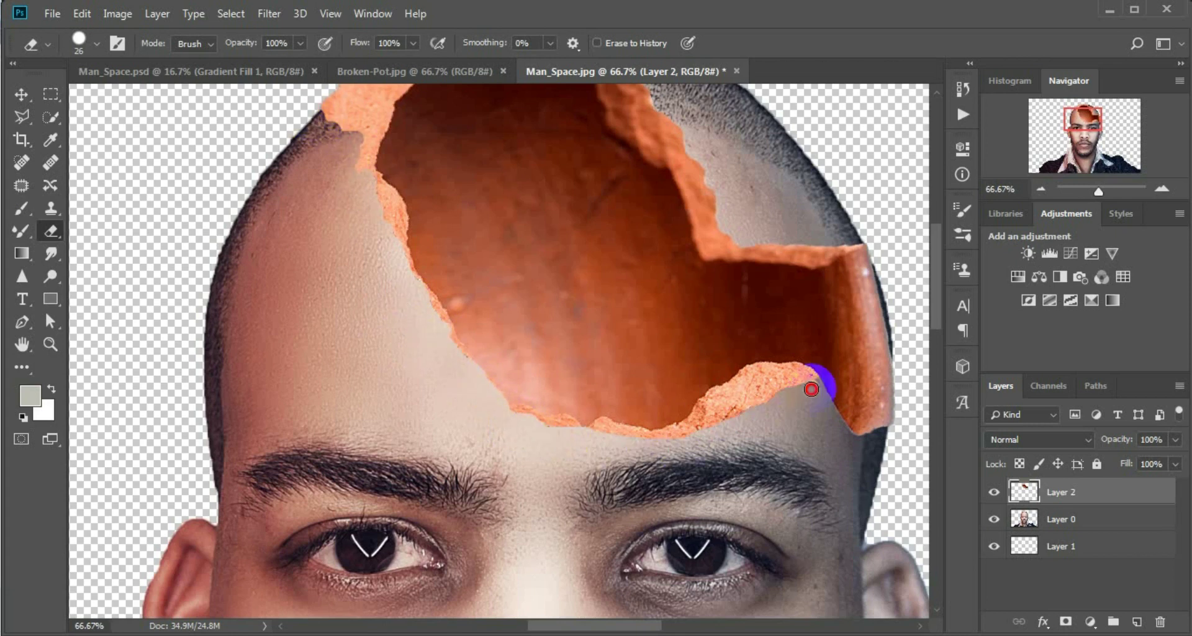
mouse_move(864, 435)
mouse_down()
mouse_move(881, 434)
mouse_move(903, 405)
mouse_move(913, 341)
mouse_move(863, 382)
mouse_up()
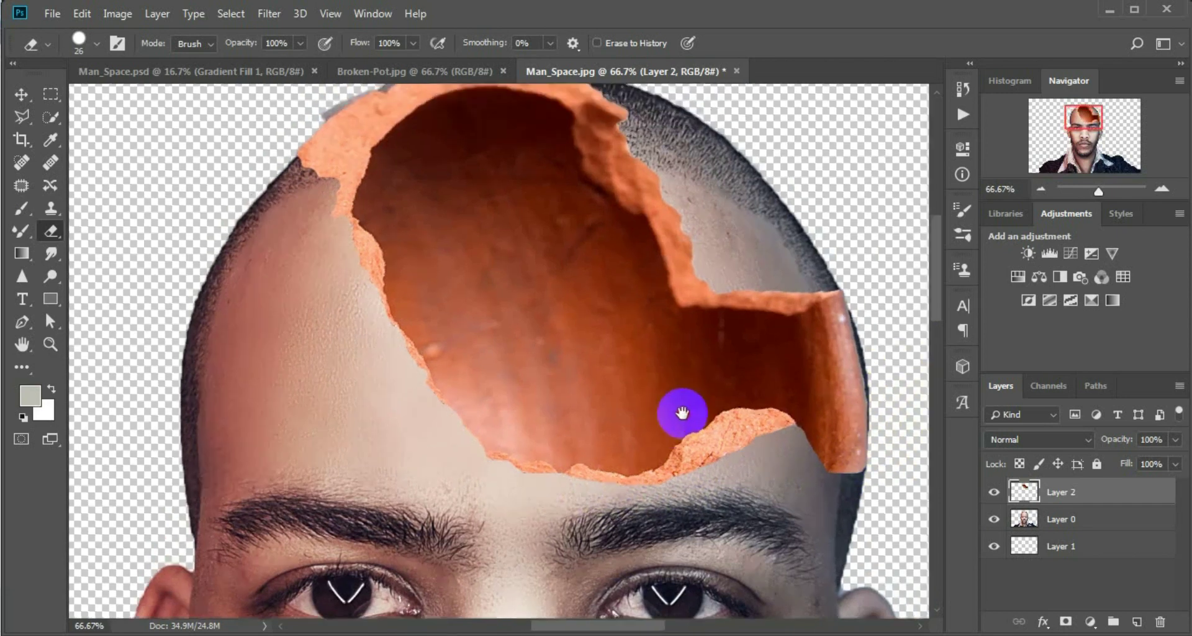
drag(708, 367, 675, 433)
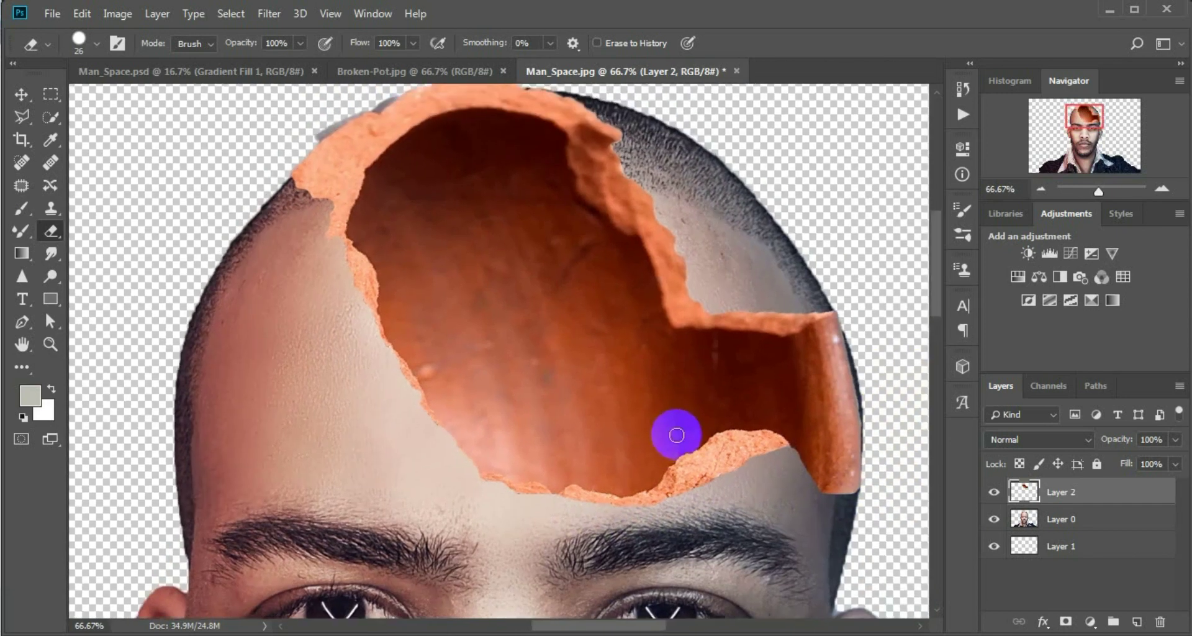
drag(575, 366, 546, 389)
click(318, 241)
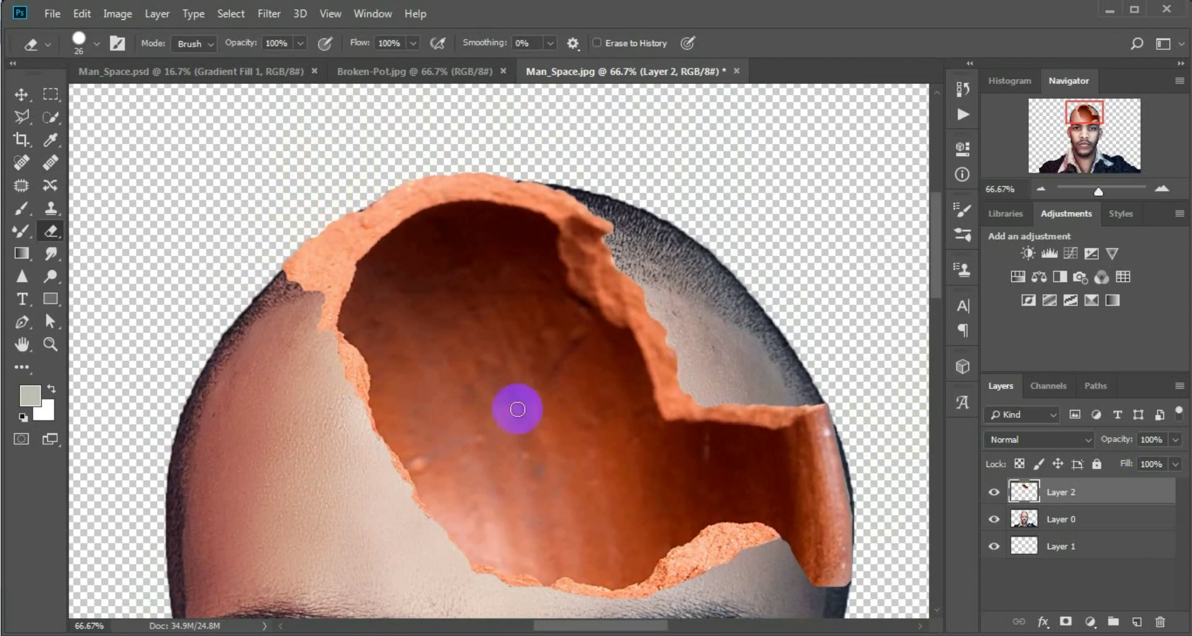
Widen the pot slightly toward the head's edge and erase along its lower-right edge.
key(v)
key(ctrl+t)
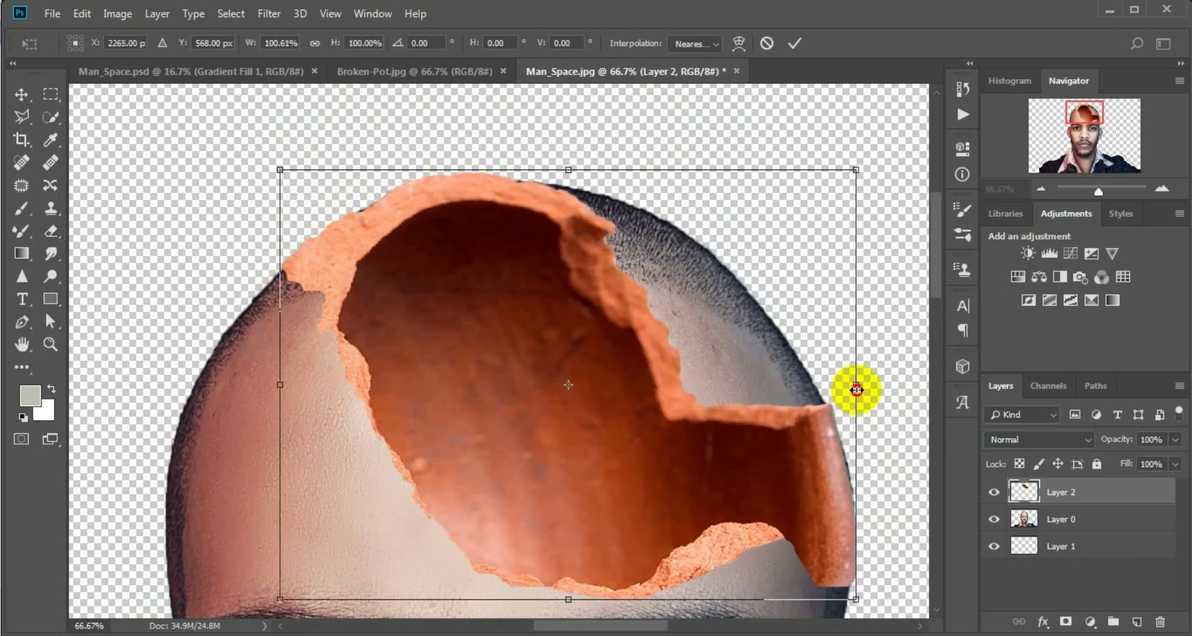
drag(852, 388, 859, 389)
key(Return)
key(e)
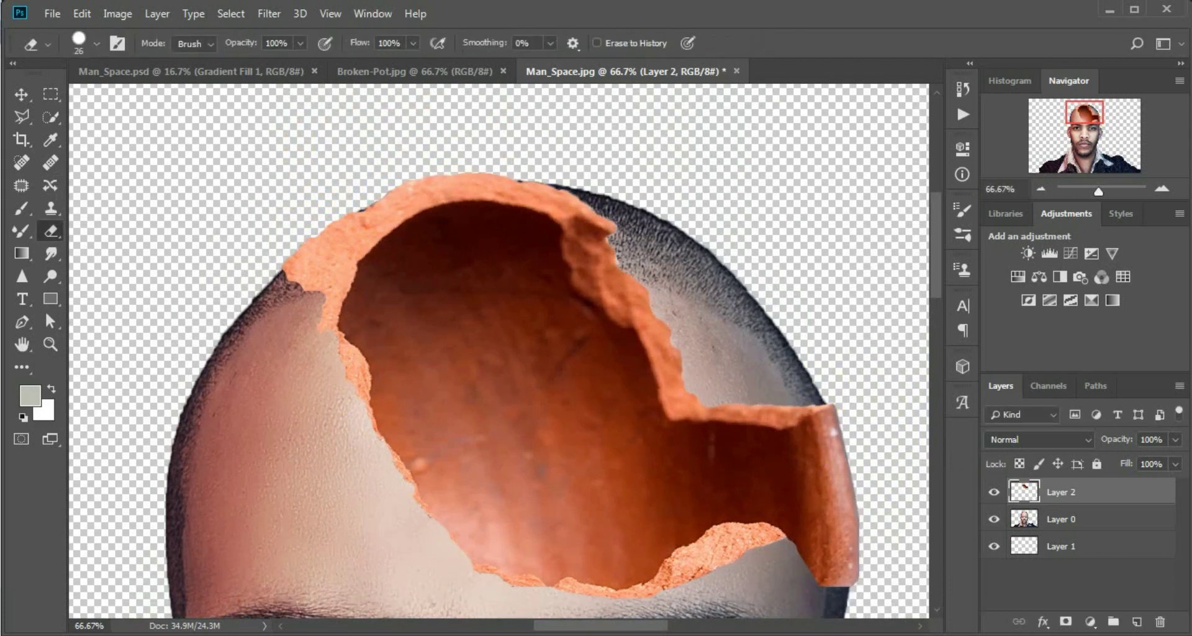
drag(865, 585, 857, 581)
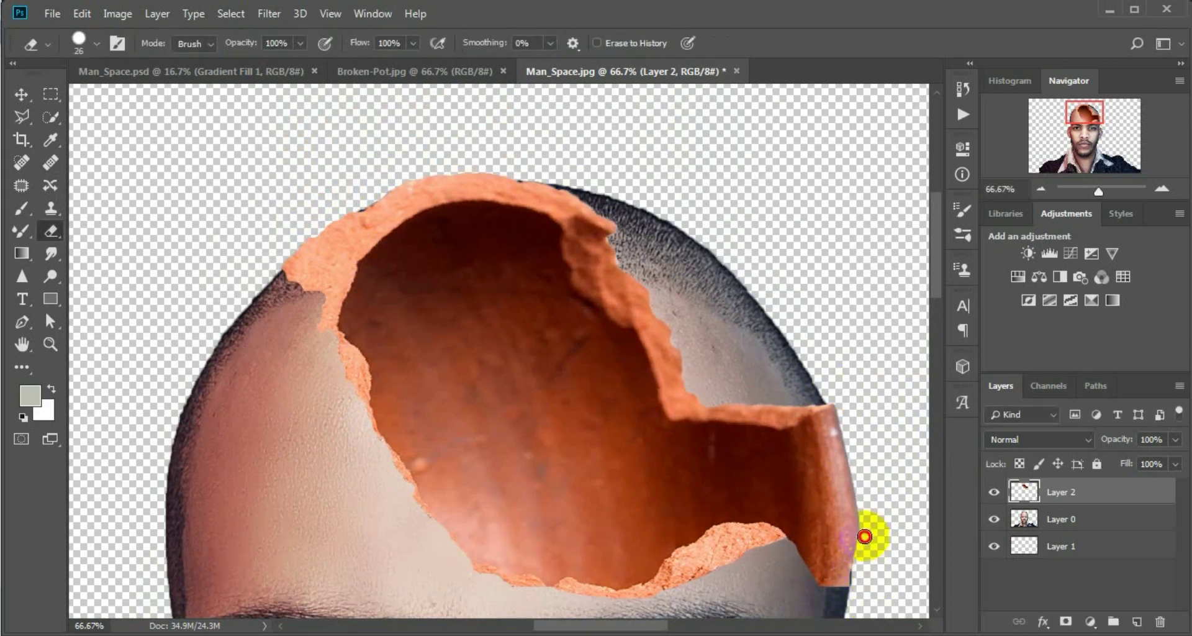
mouse_move(860, 564)
mouse_down()
mouse_move(858, 588)
mouse_move(855, 567)
mouse_up()
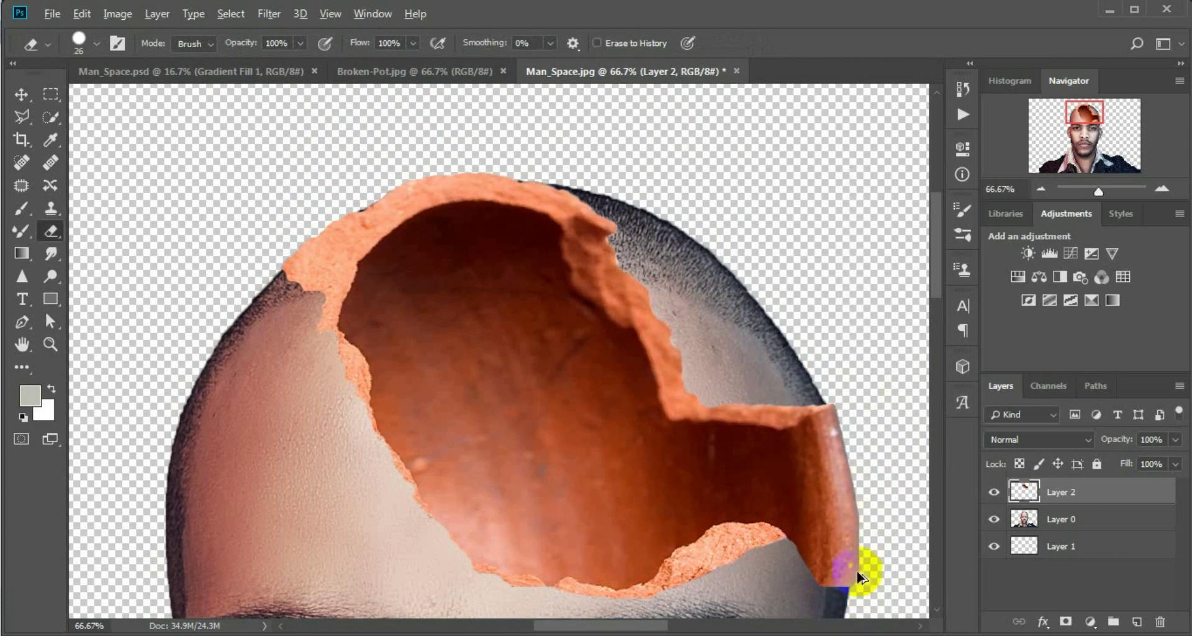
Draw a Pen path along the pot's right edge, turn it into a selection, then clear it.
click(30, 321)
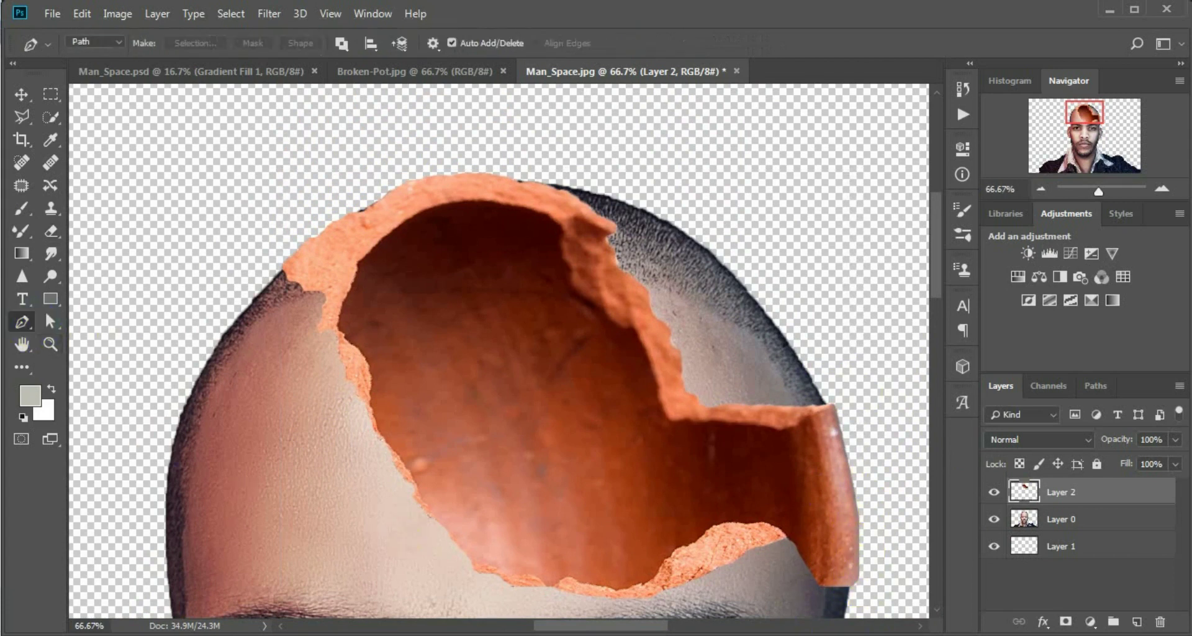
click(851, 595)
drag(855, 508, 857, 467)
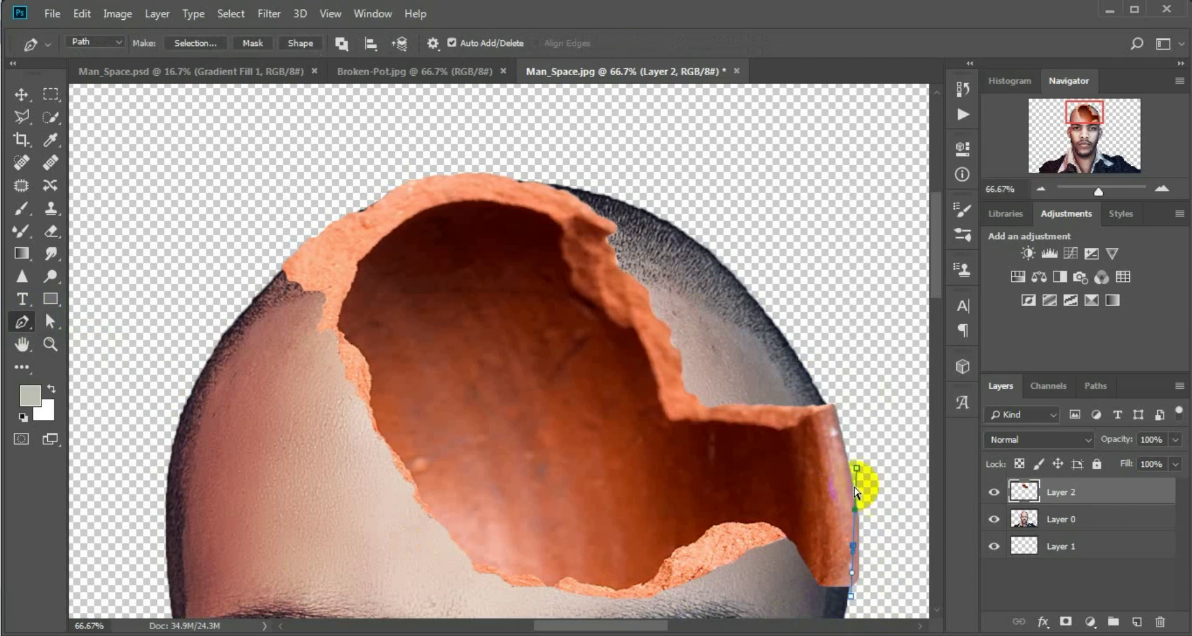
drag(851, 595, 872, 591)
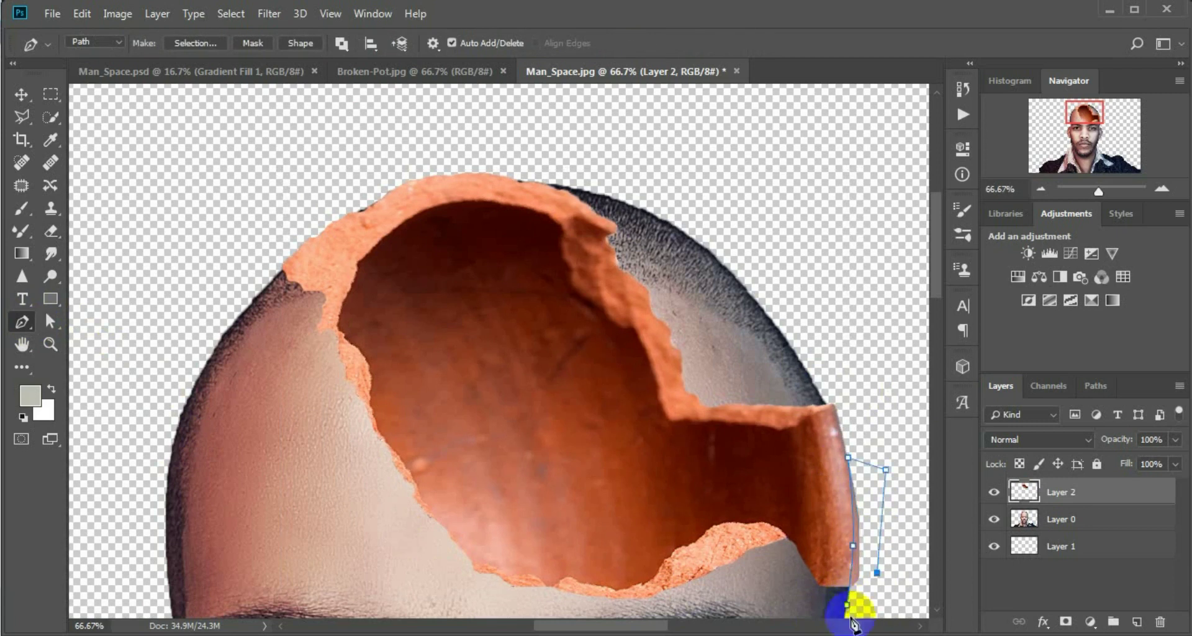
right_click(878, 547)
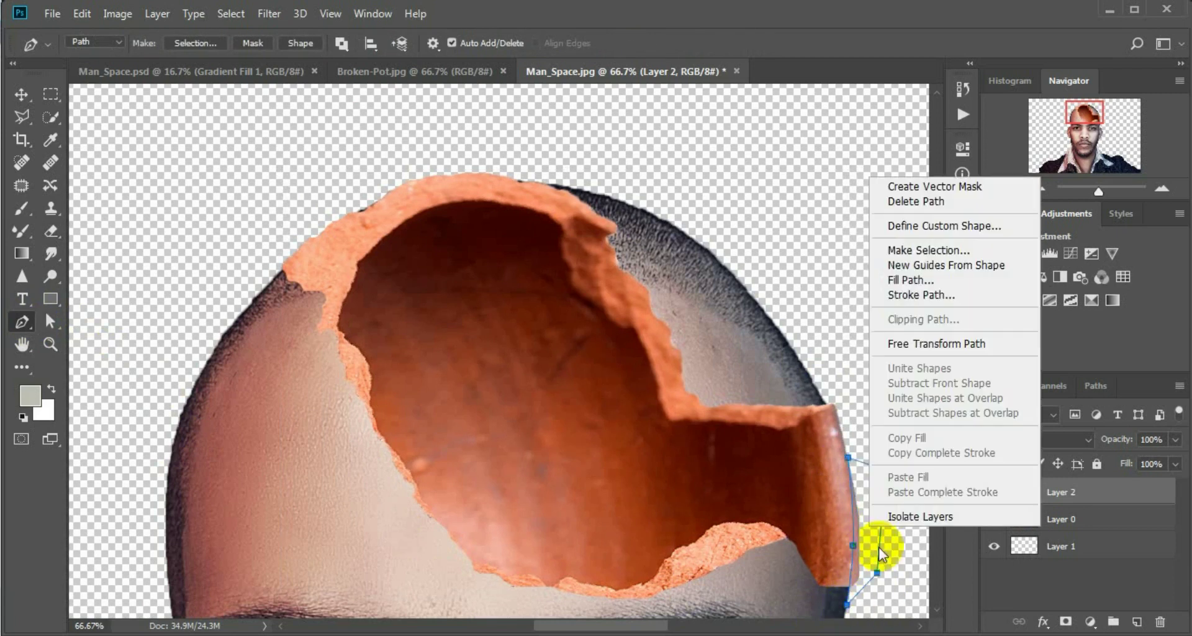
click(926, 250)
click(688, 160)
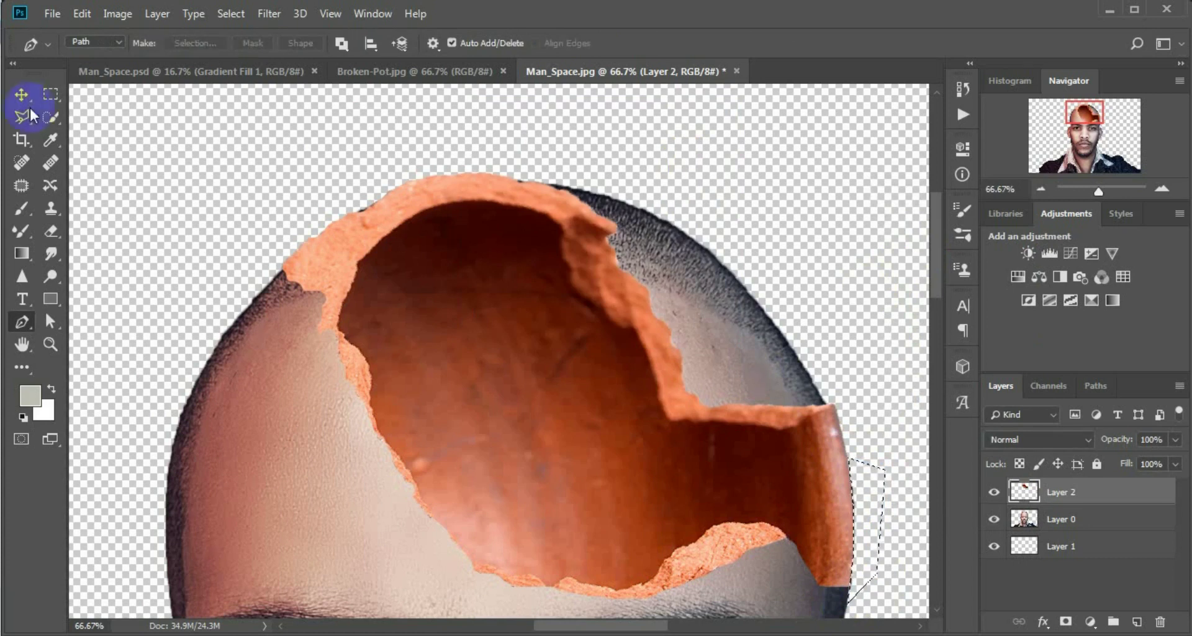
click(51, 94)
click(218, 213)
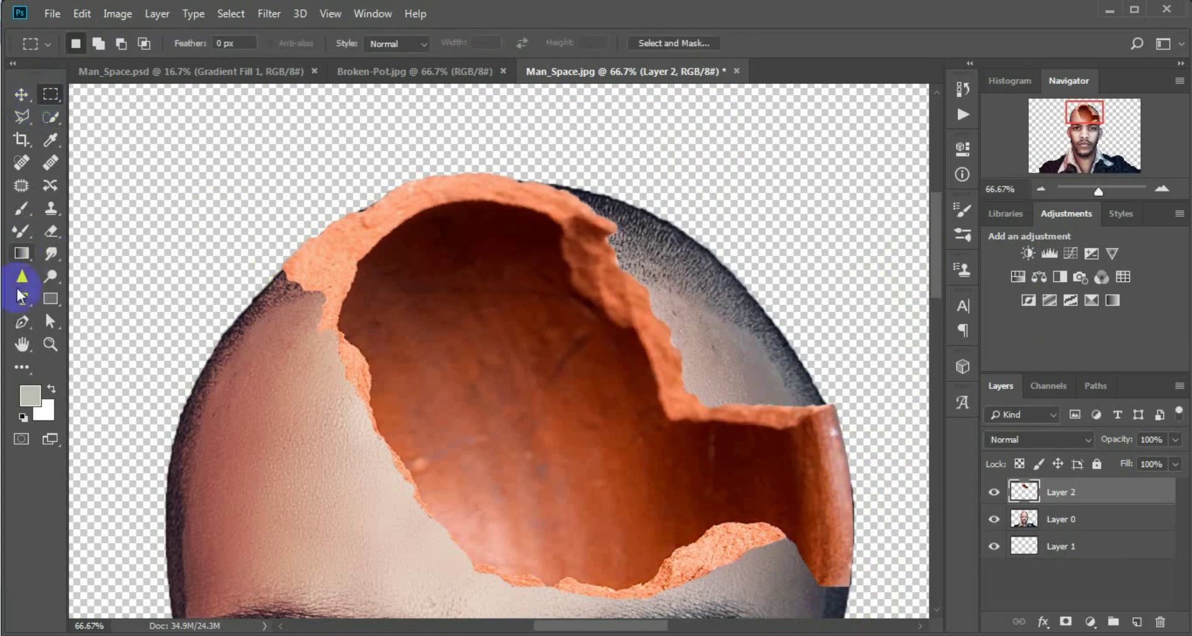
Draw a trial curved path along the pot's top rim, then discard it.
click(22, 328)
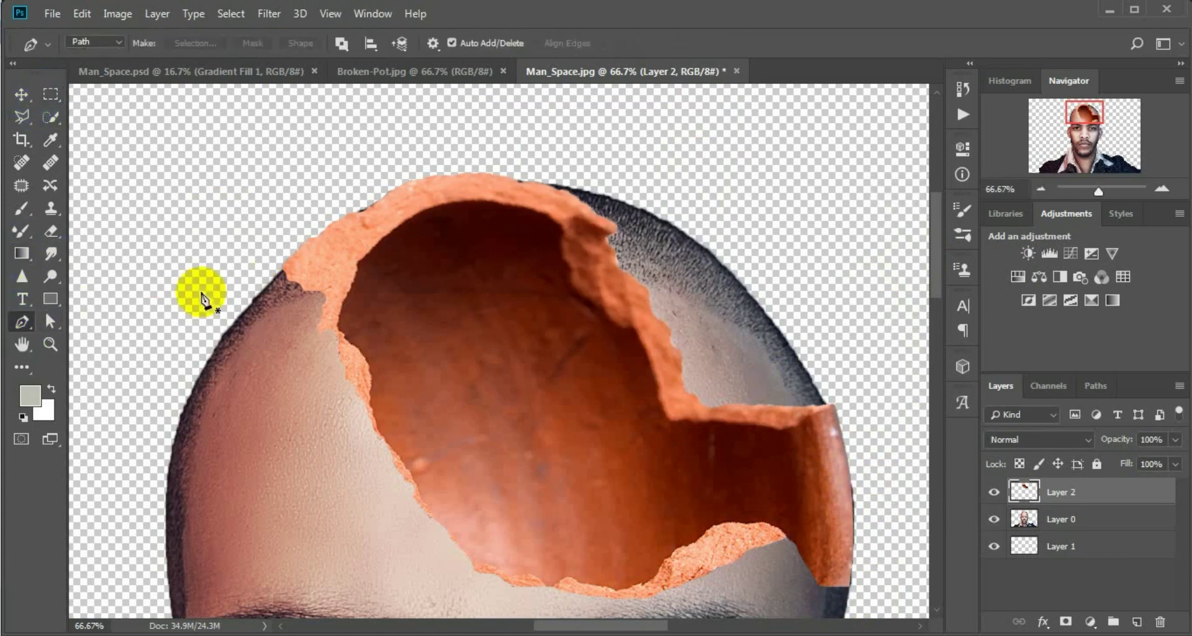
click(276, 273)
click(529, 172)
click(394, 199)
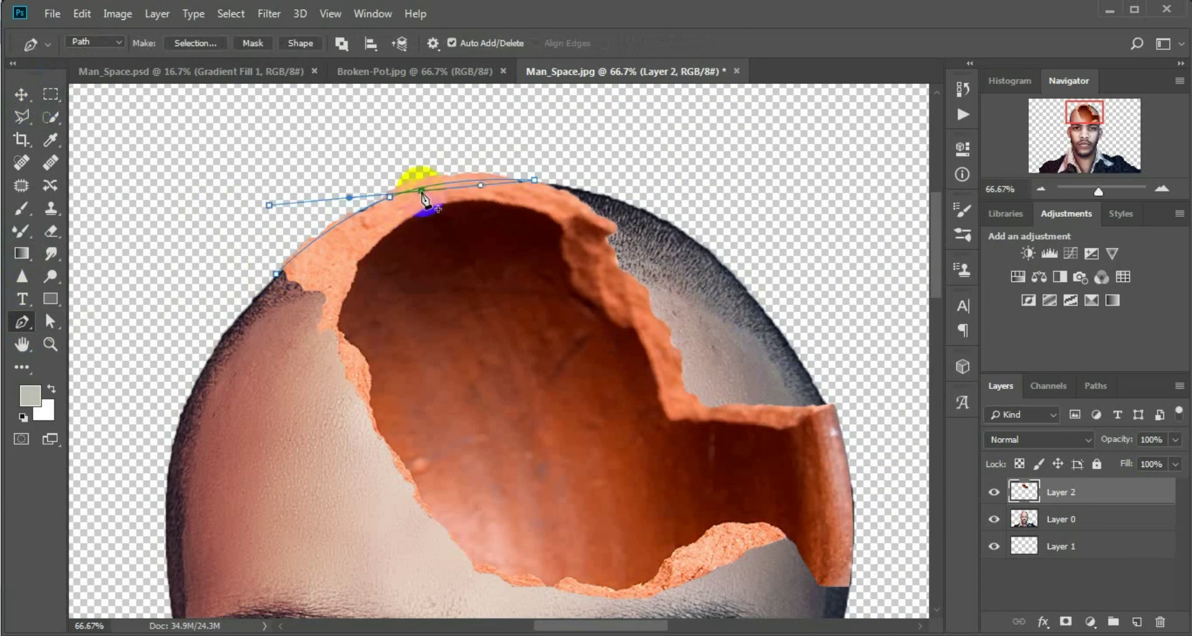
drag(532, 173, 279, 261)
right_click(309, 230)
click(683, 164)
key(m)
Target Layer 0 with the Eraser and bring up its size and hardness settings.
click(367, 324)
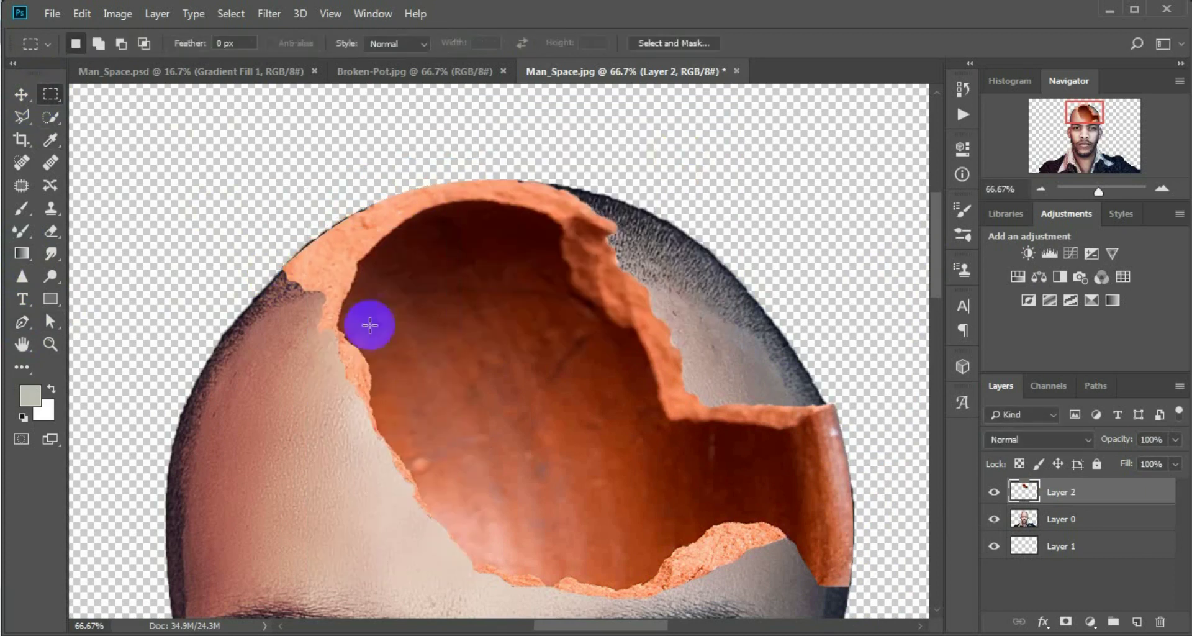
click(1031, 524)
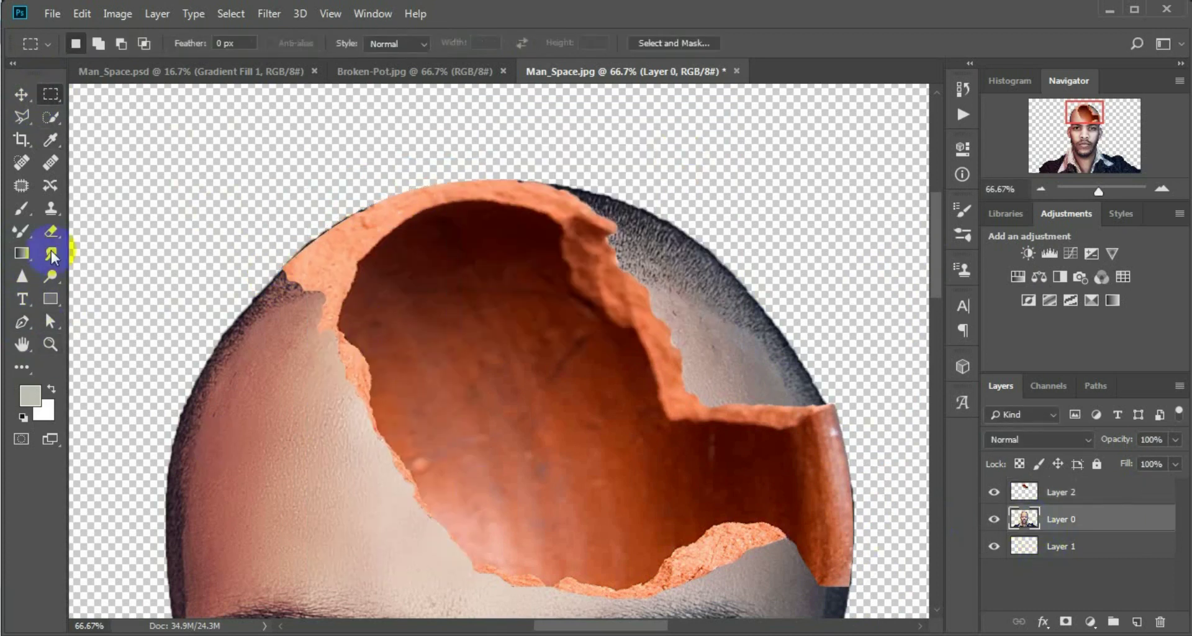
click(51, 231)
right_click(622, 410)
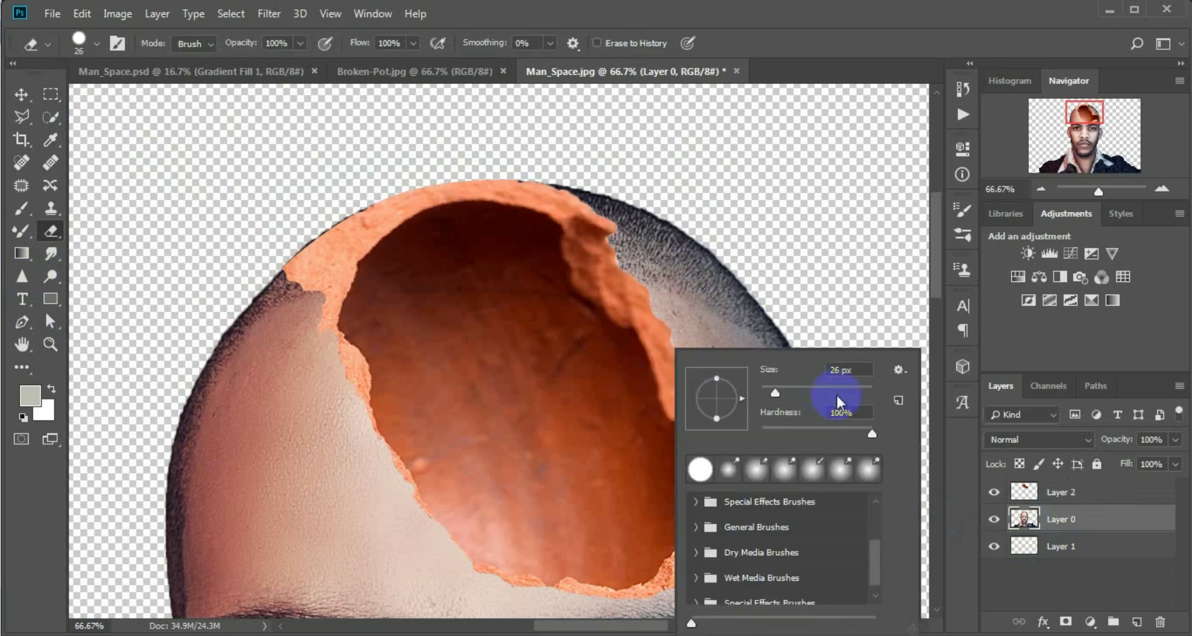
On Layer 0, erase the scalp along the pot's right side and top-left rim.
mouse_move(687, 253)
mouse_down()
mouse_move(581, 195)
mouse_move(731, 273)
mouse_move(852, 429)
mouse_up()
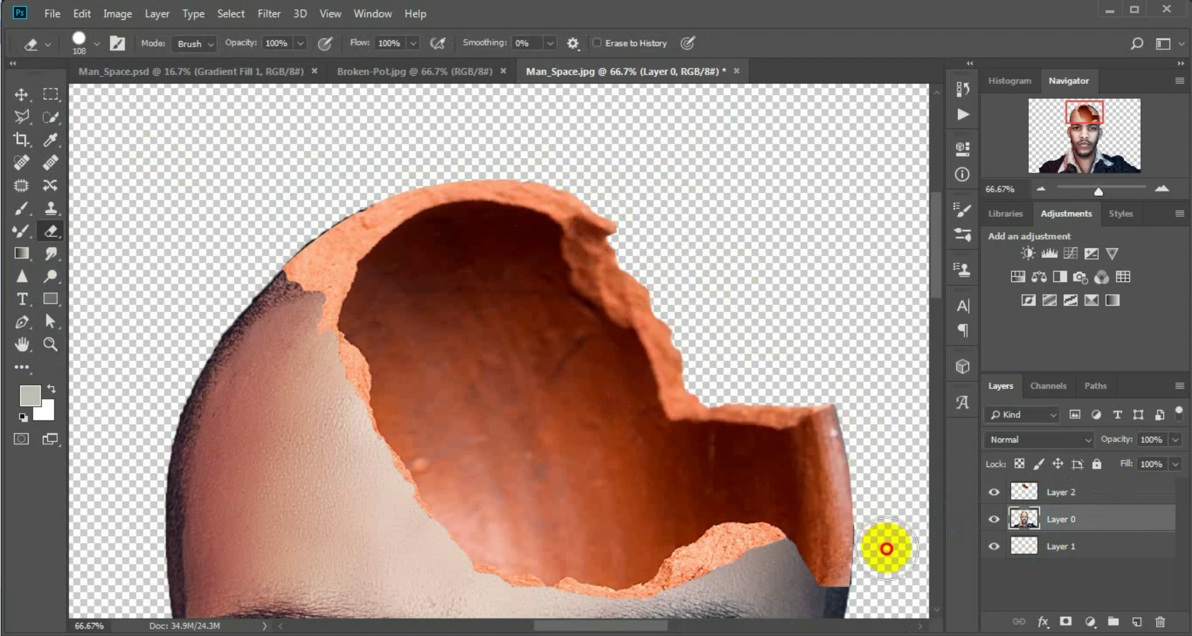
drag(852, 429, 879, 551)
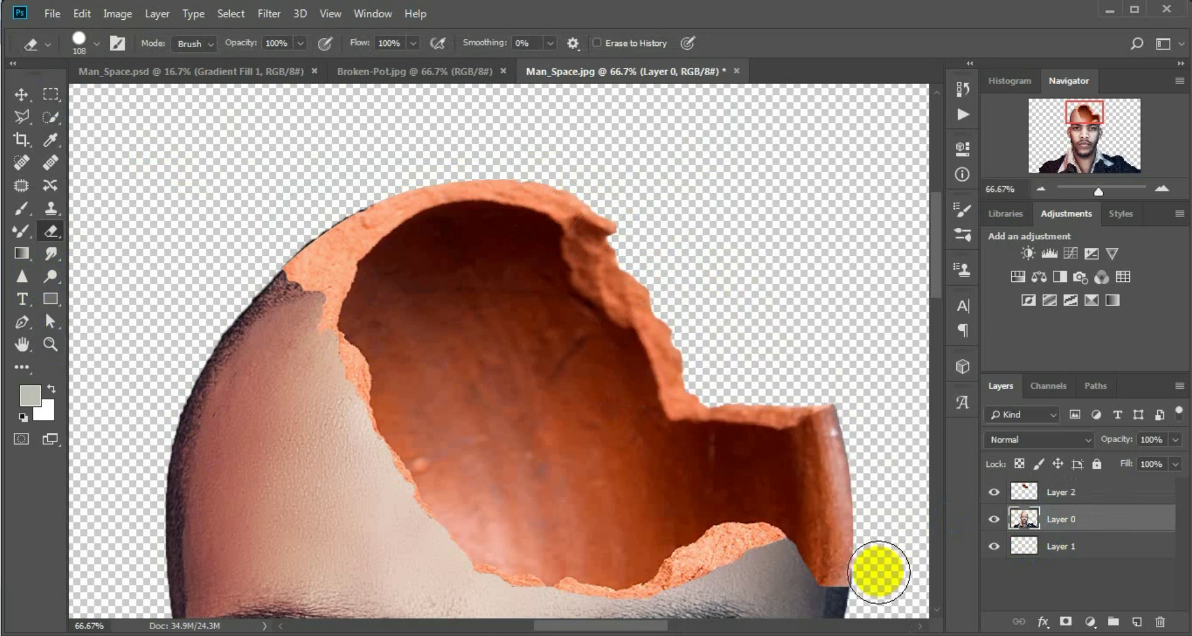
mouse_move(804, 303)
mouse_down()
mouse_move(577, 282)
mouse_move(348, 220)
mouse_move(311, 241)
mouse_up()
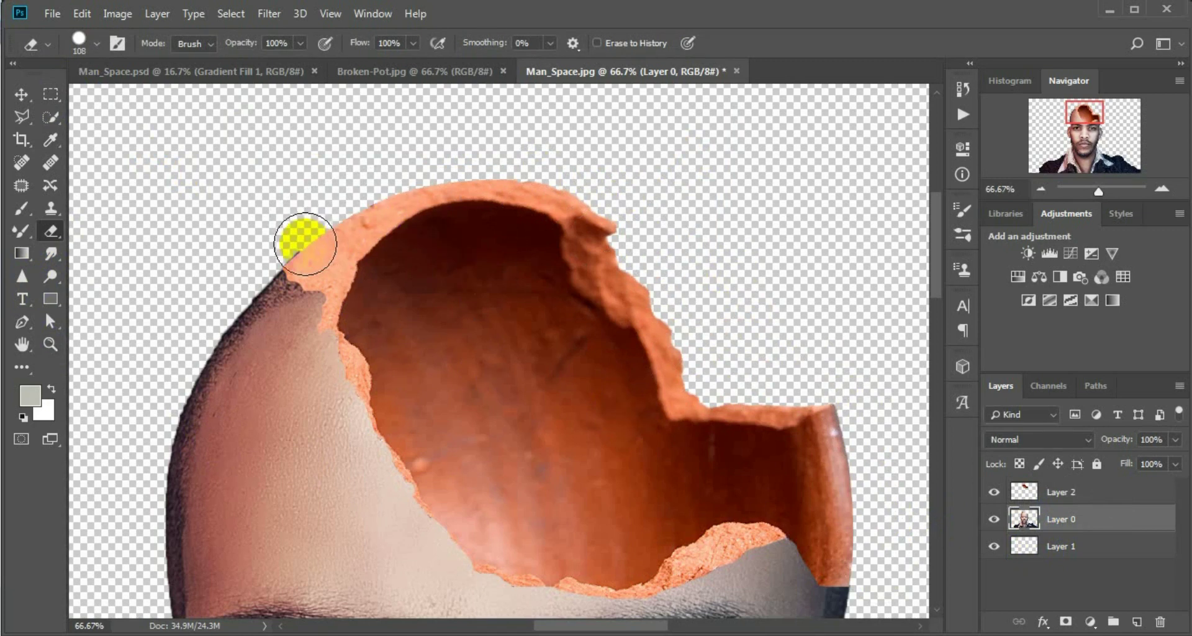
mouse_move(472, 218)
mouse_down()
mouse_move(660, 346)
mouse_move(547, 538)
mouse_move(494, 264)
mouse_up()
click(547, 538)
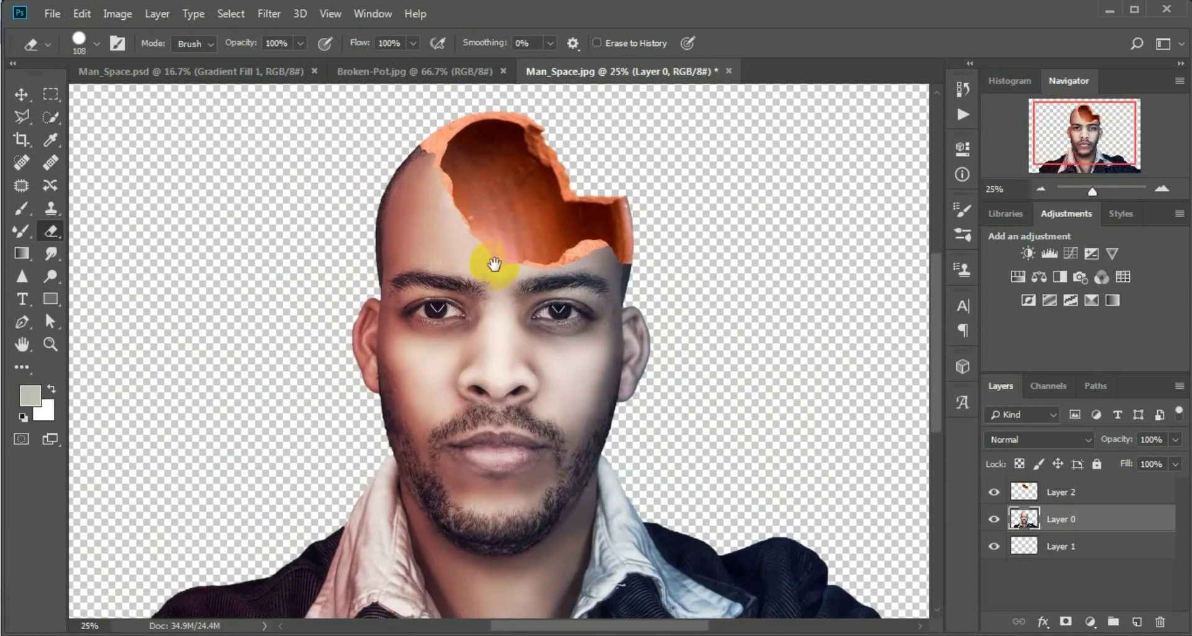
drag(646, 211, 634, 262)
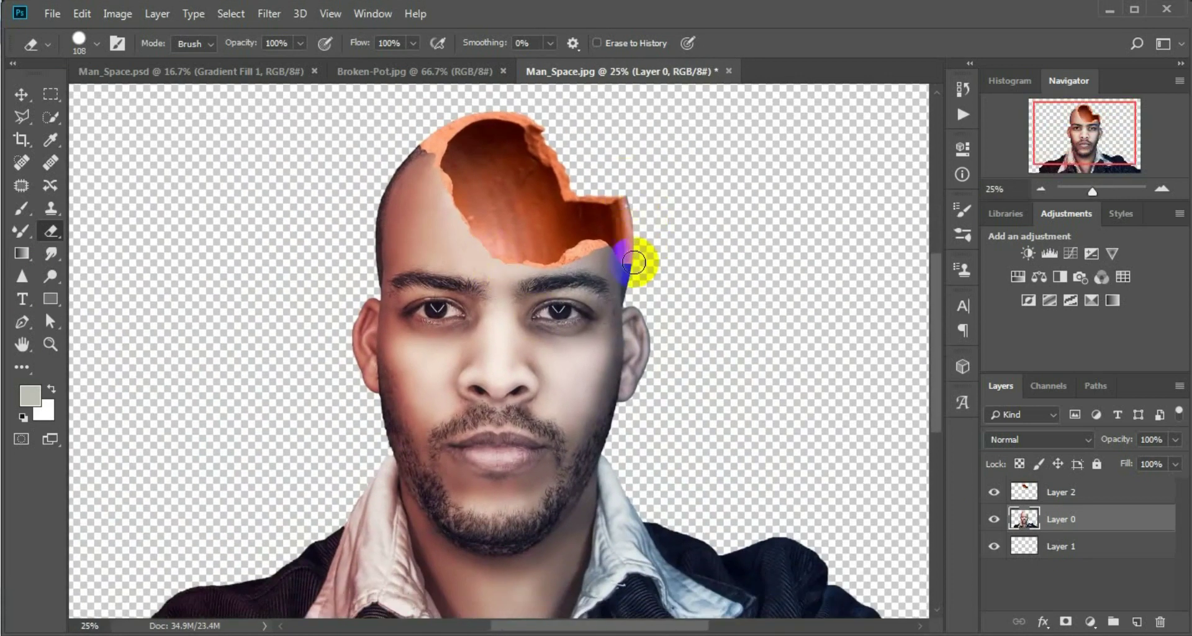
On the pot layer, trim a bit more rim, lock transparent pixels, and toggle visibility to check.
key(alt+bracketright)
mouse_move(380, 291)
mouse_down()
mouse_move(398, 307)
mouse_move(501, 265)
mouse_up()
click(607, 234)
click(1008, 462)
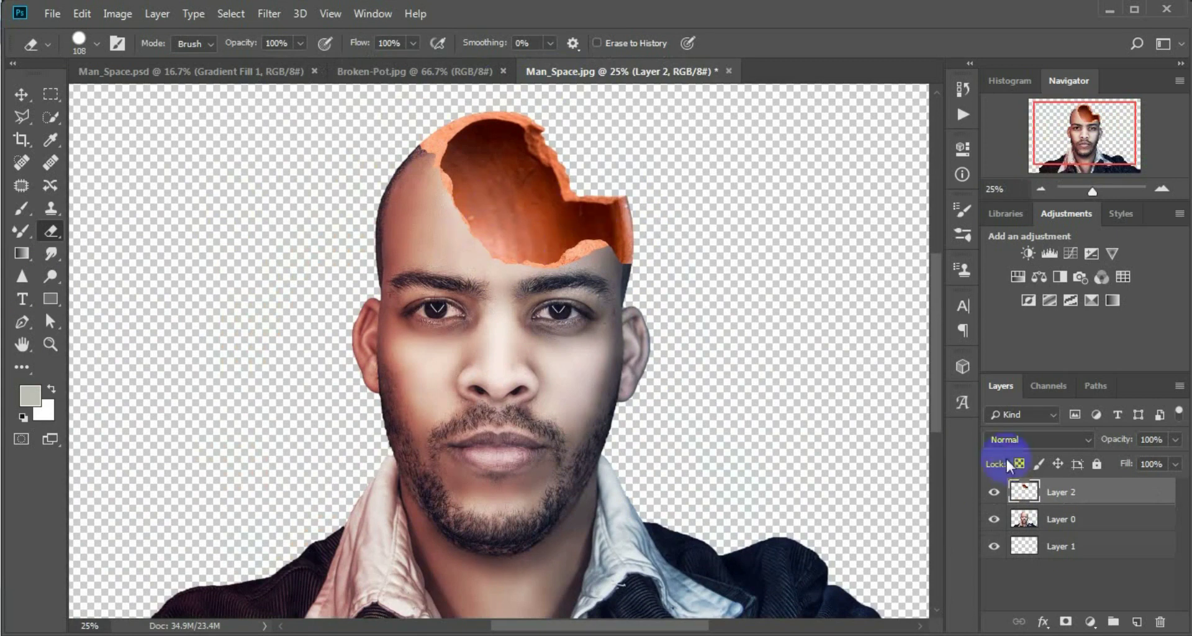
click(996, 494)
click(995, 494)
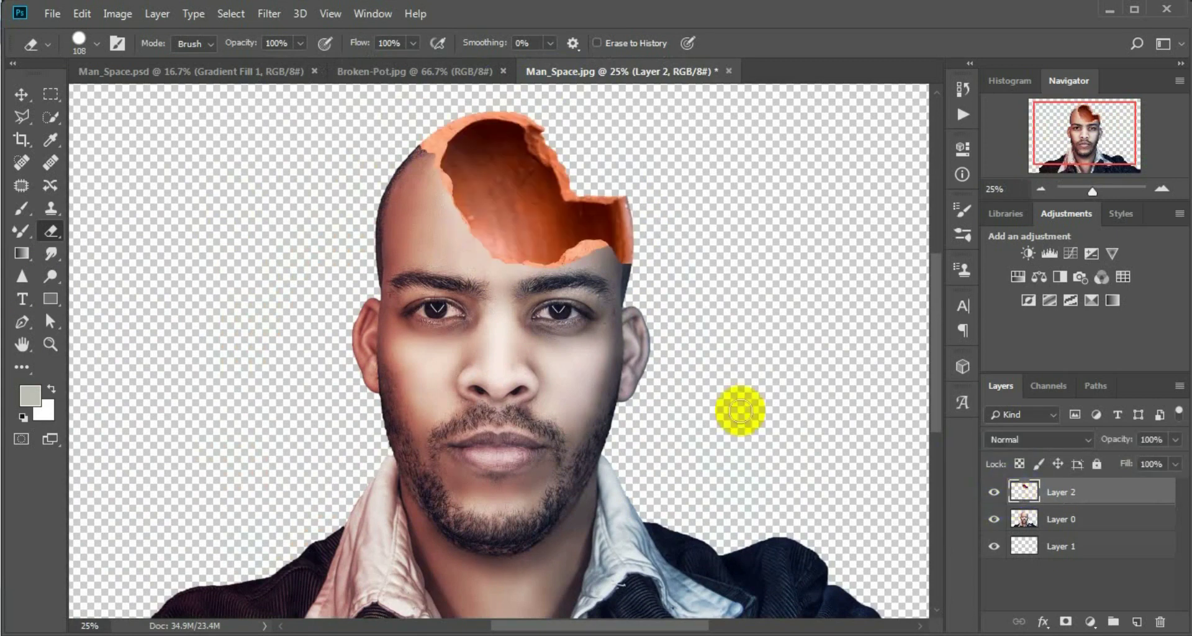
click(118, 13)
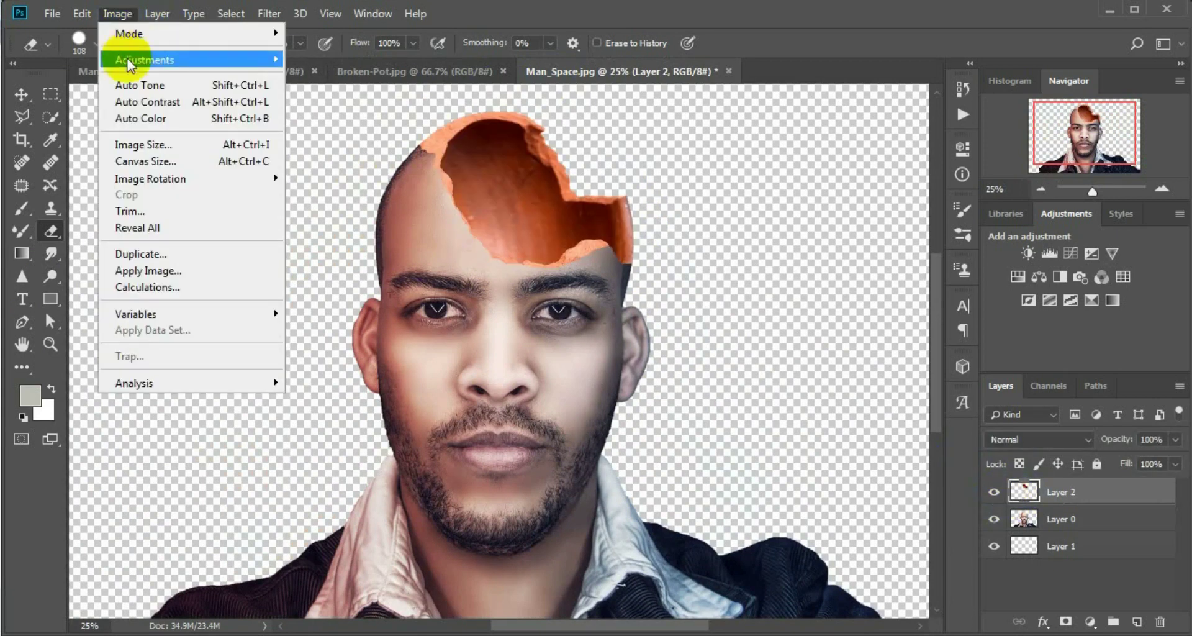
mouse_move(144, 60)
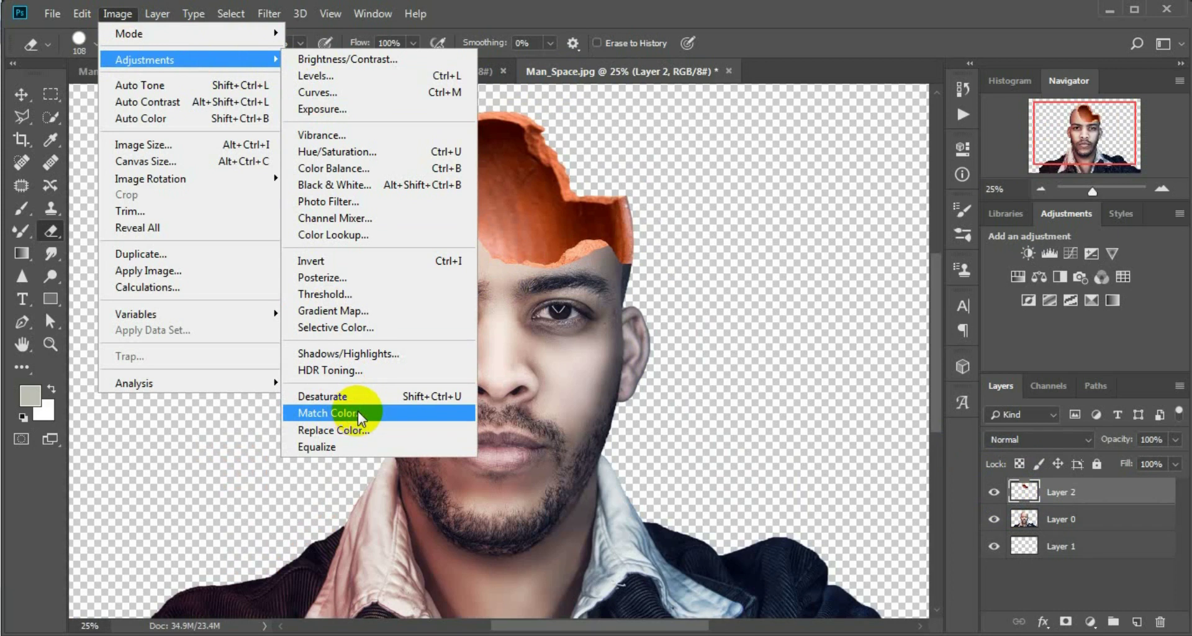
Apply Match Color to the pot: Luminance 55, Color Intensity 86, Fade 84, Neutralize on.
click(322, 417)
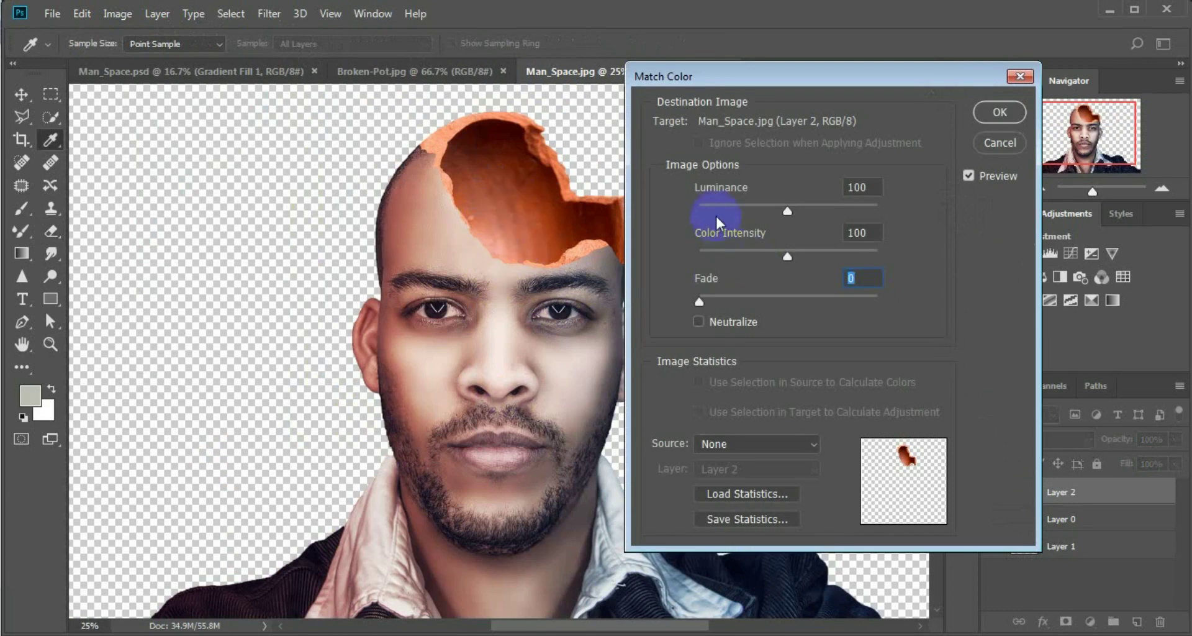
drag(787, 211, 819, 211)
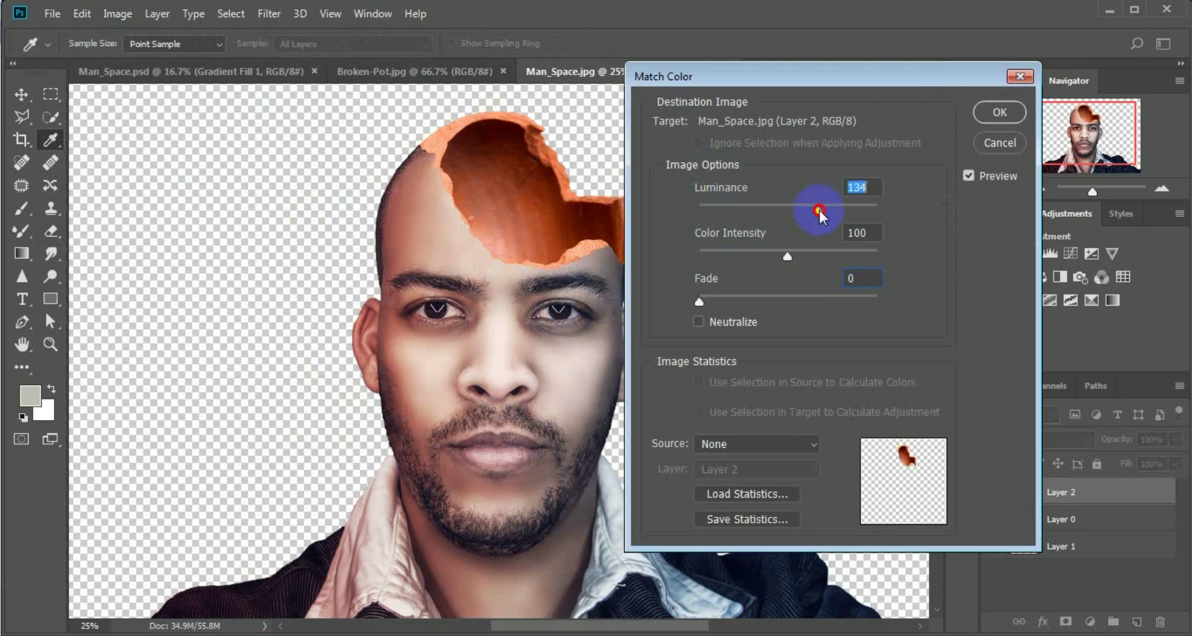
drag(884, 74, 861, 75)
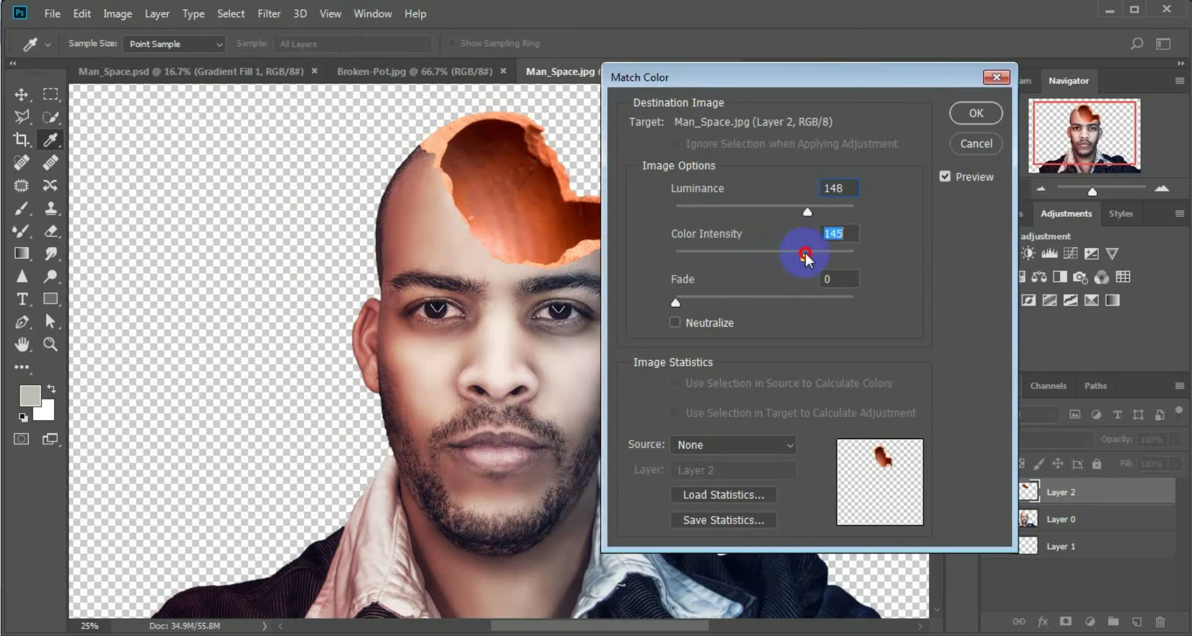
drag(676, 302, 826, 302)
drag(807, 212, 724, 211)
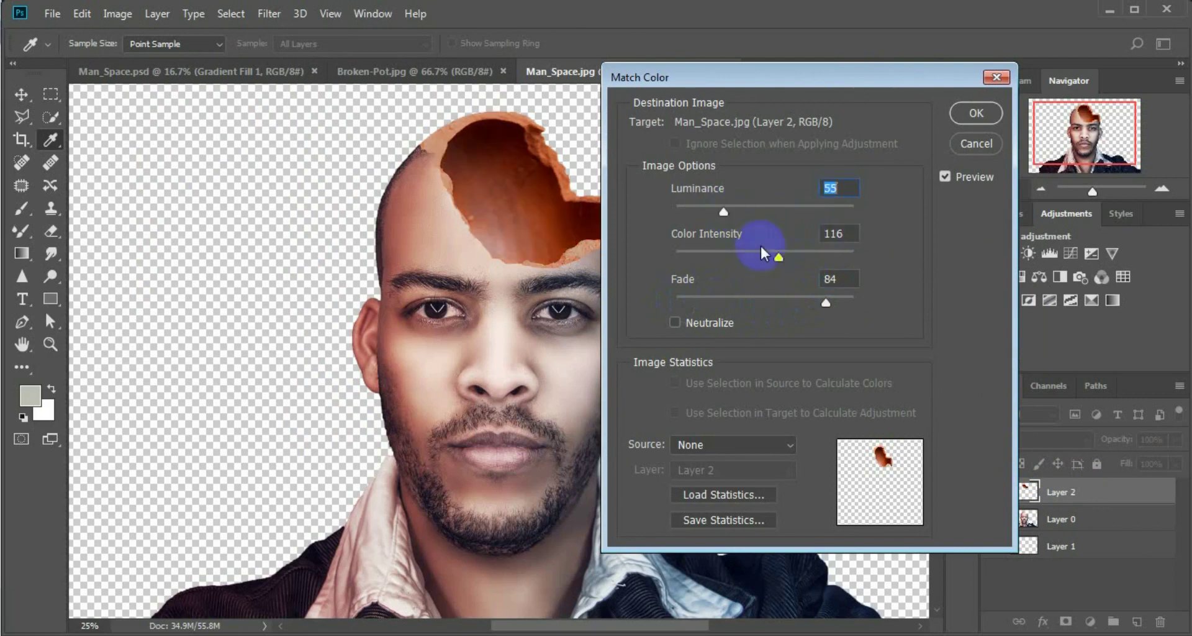
drag(781, 259, 755, 259)
click(675, 322)
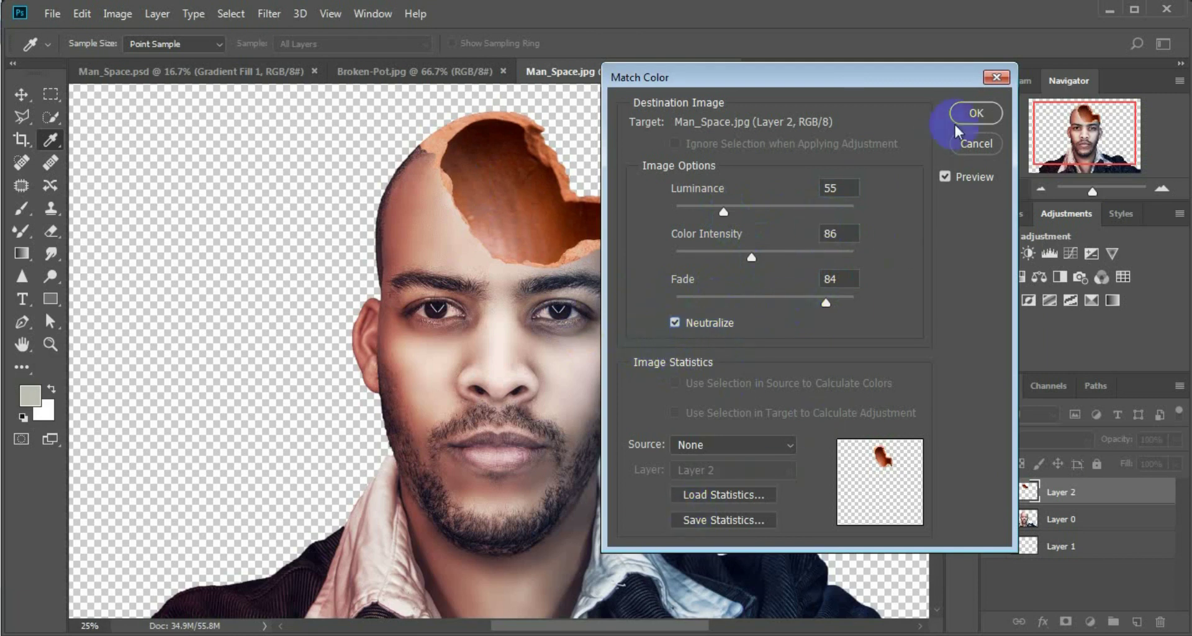
click(976, 114)
key(e)
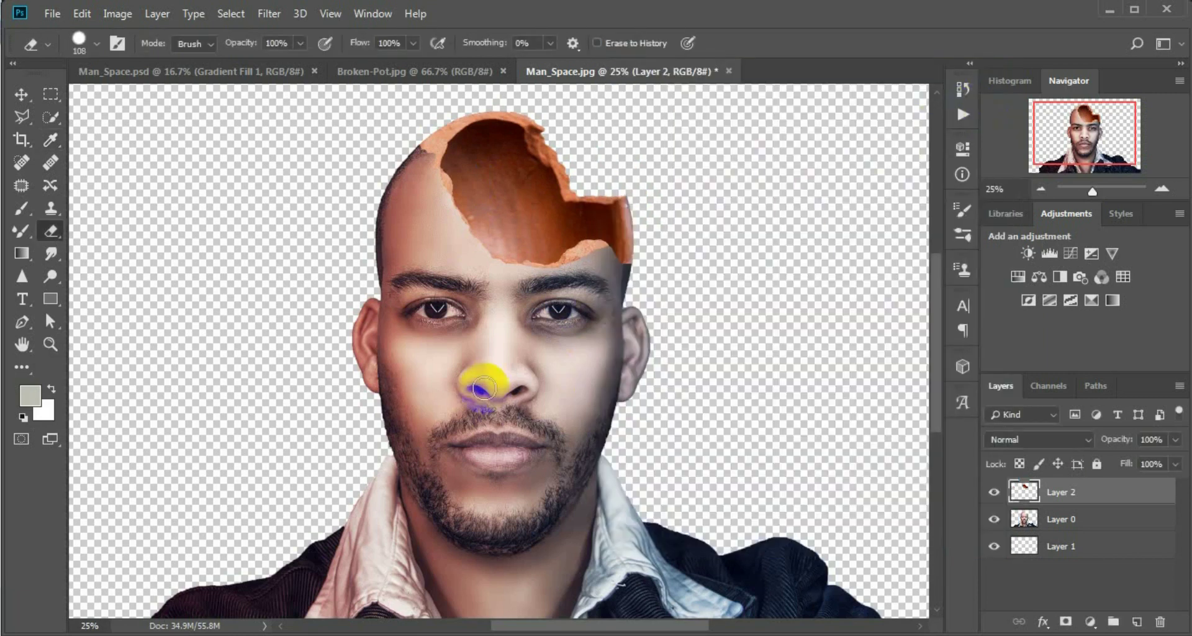
Add a reversed black-to-white radial Gradient Fill at 726% scale above Layer 1.
click(1028, 549)
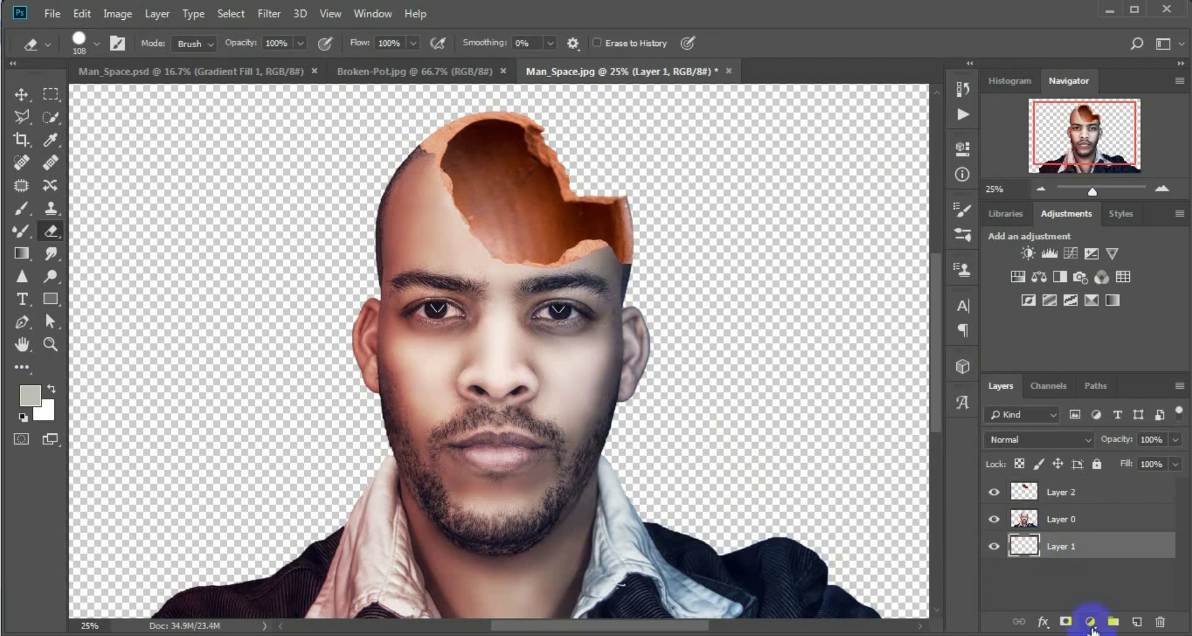
click(1092, 626)
click(1097, 338)
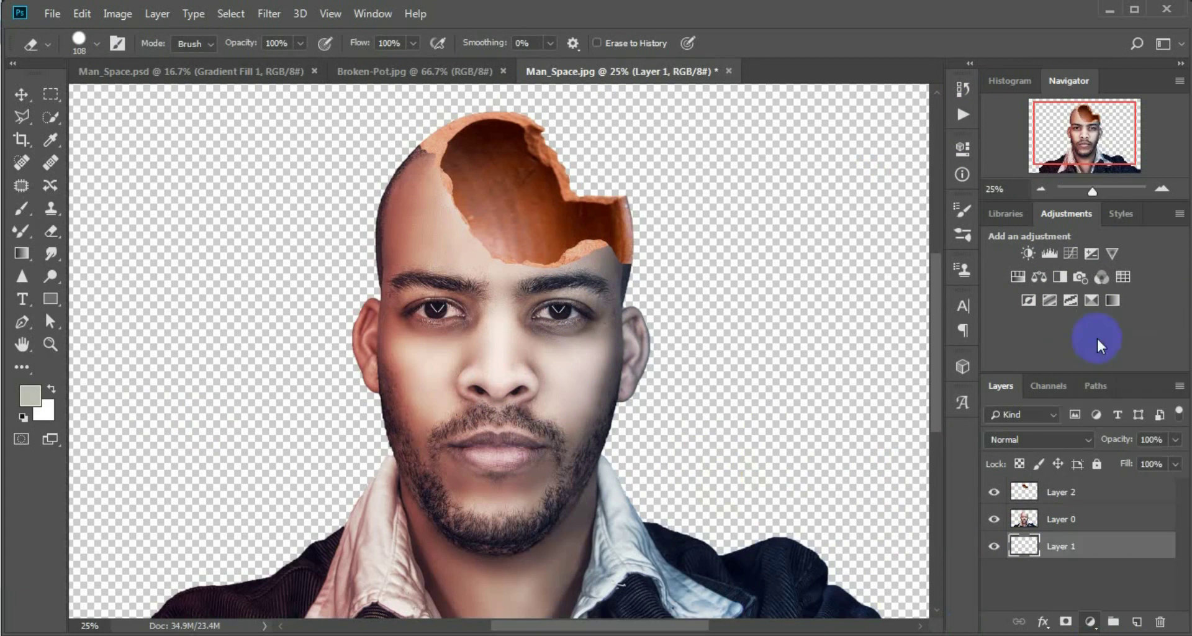
click(818, 414)
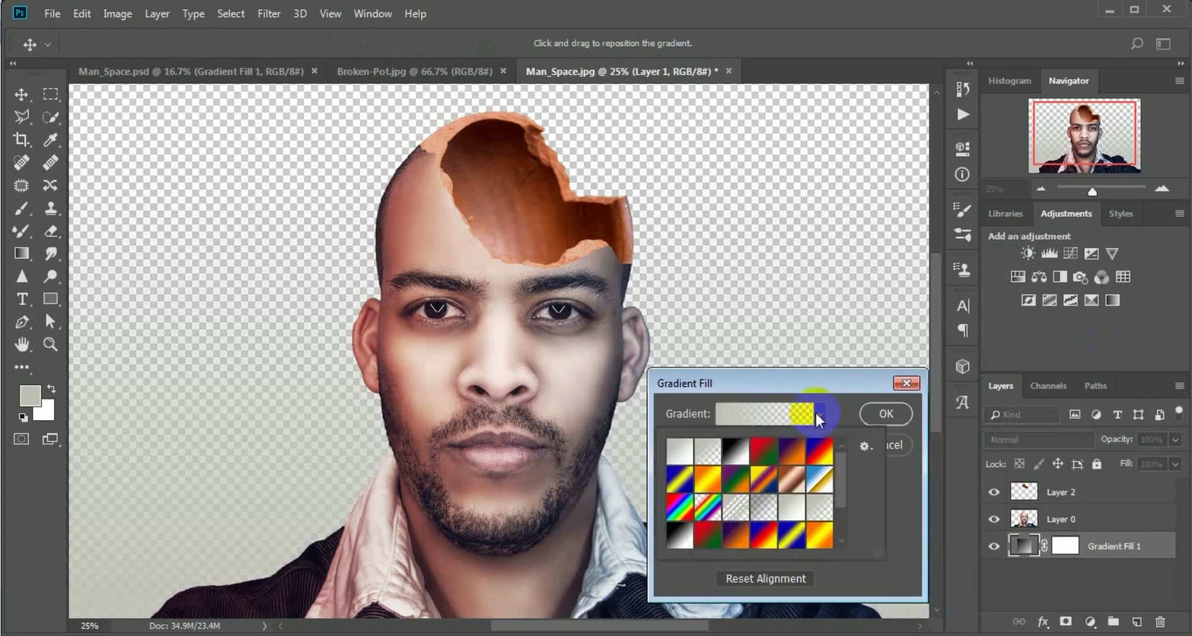
double_click(733, 460)
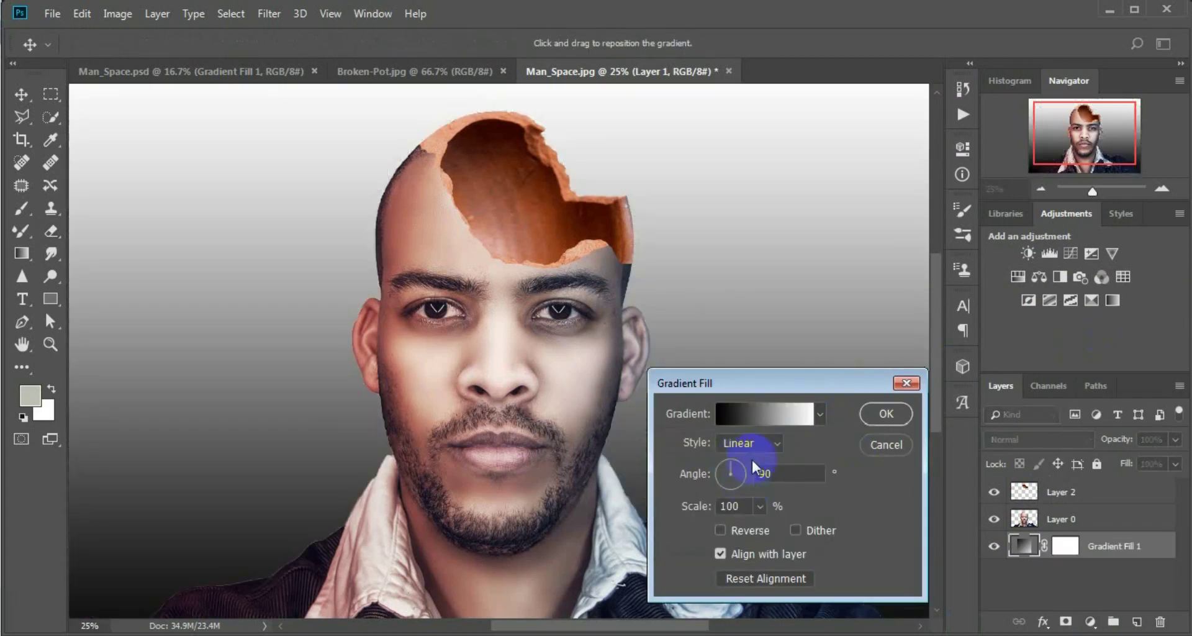
click(752, 442)
click(740, 473)
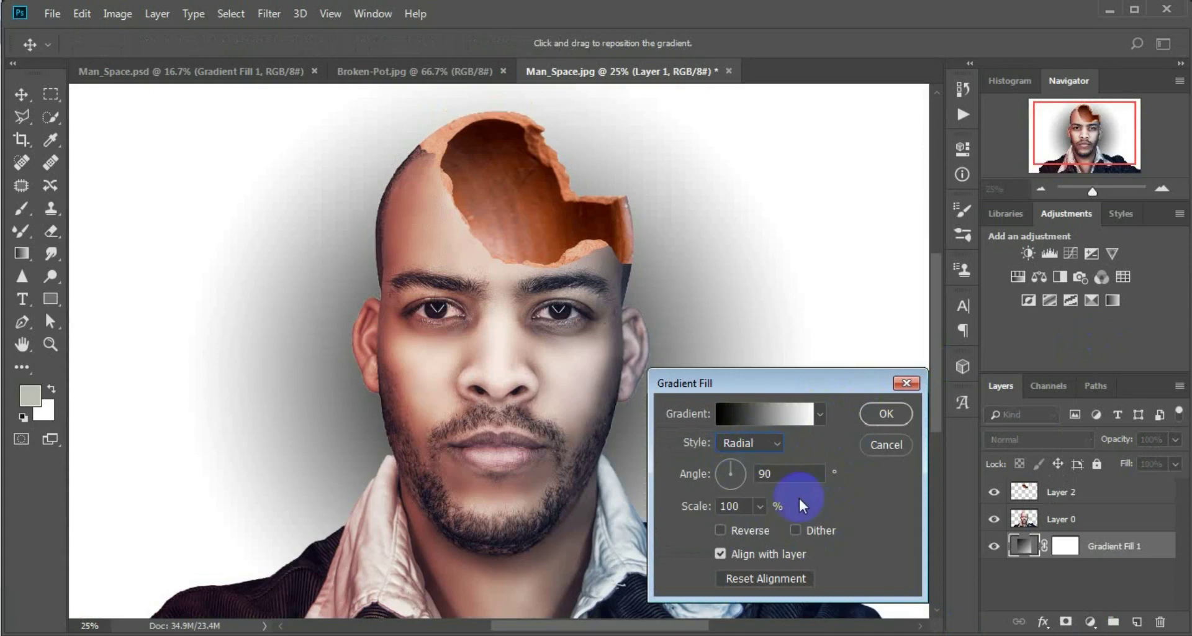
click(722, 530)
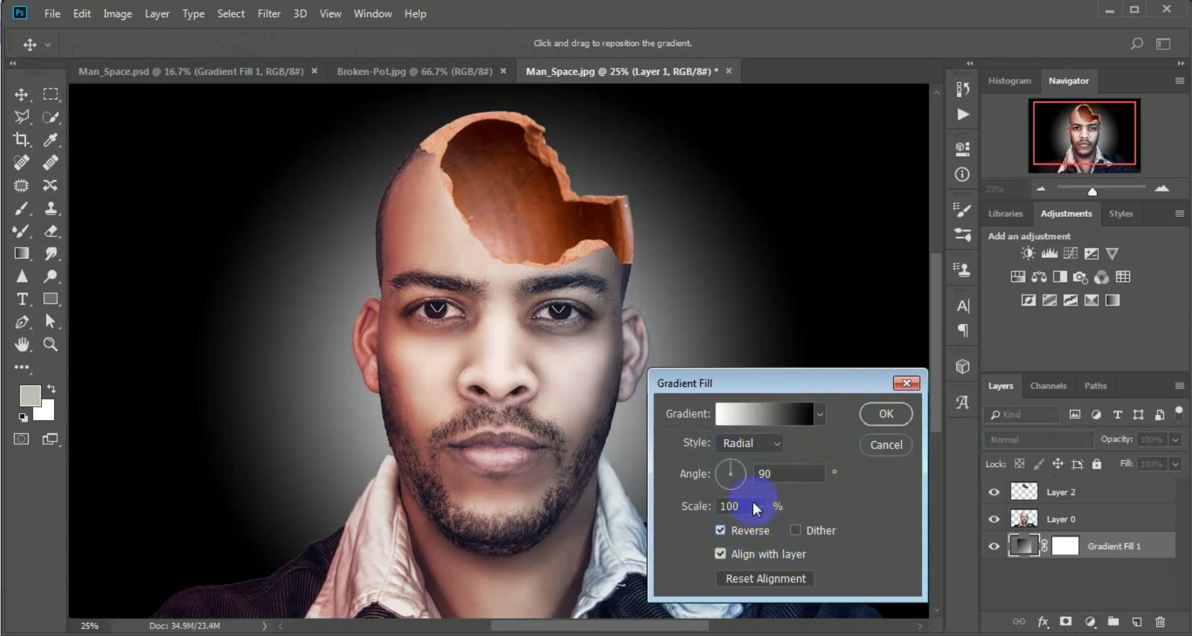
drag(784, 529, 818, 525)
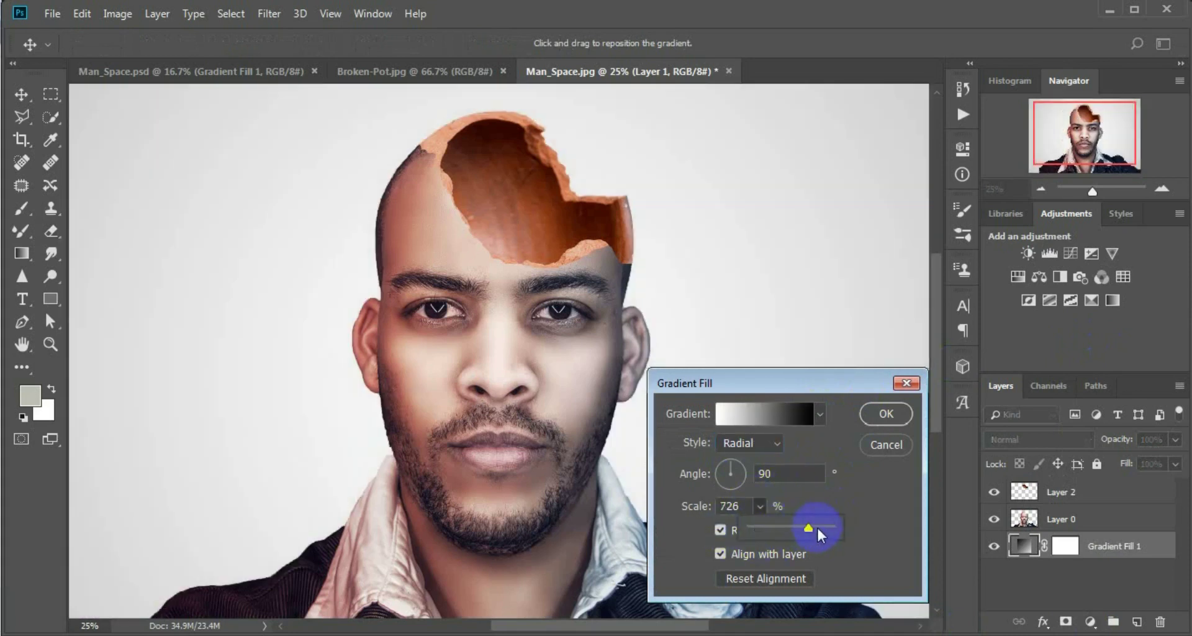
click(887, 415)
key(e)
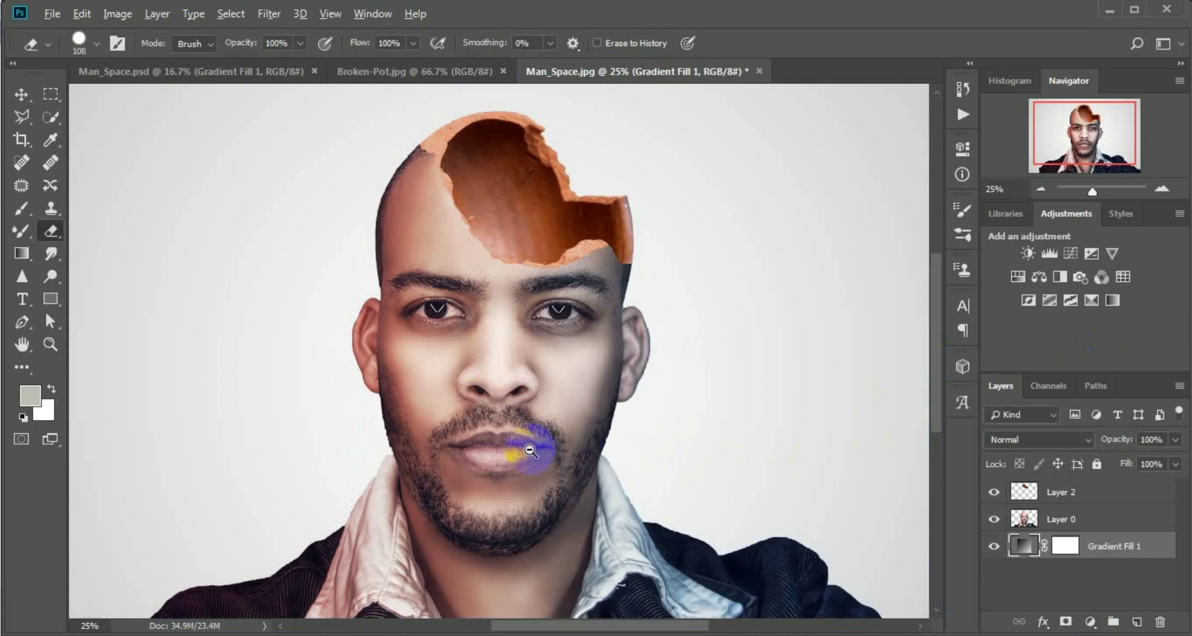
alt+click(531, 450)
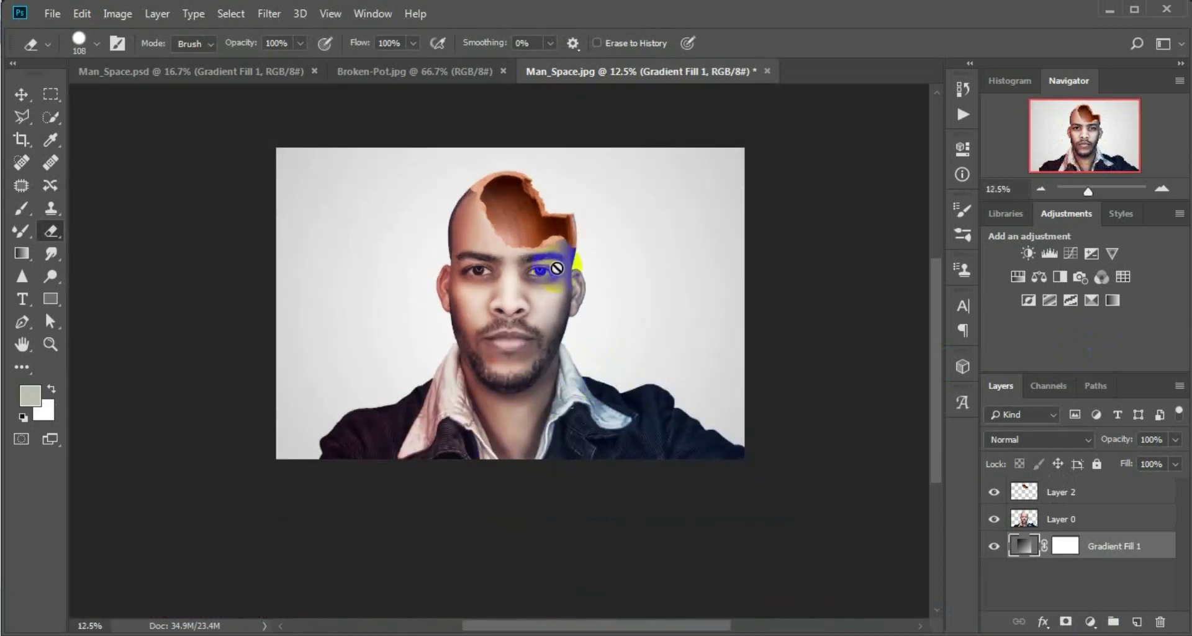
ctrl+click(529, 284)
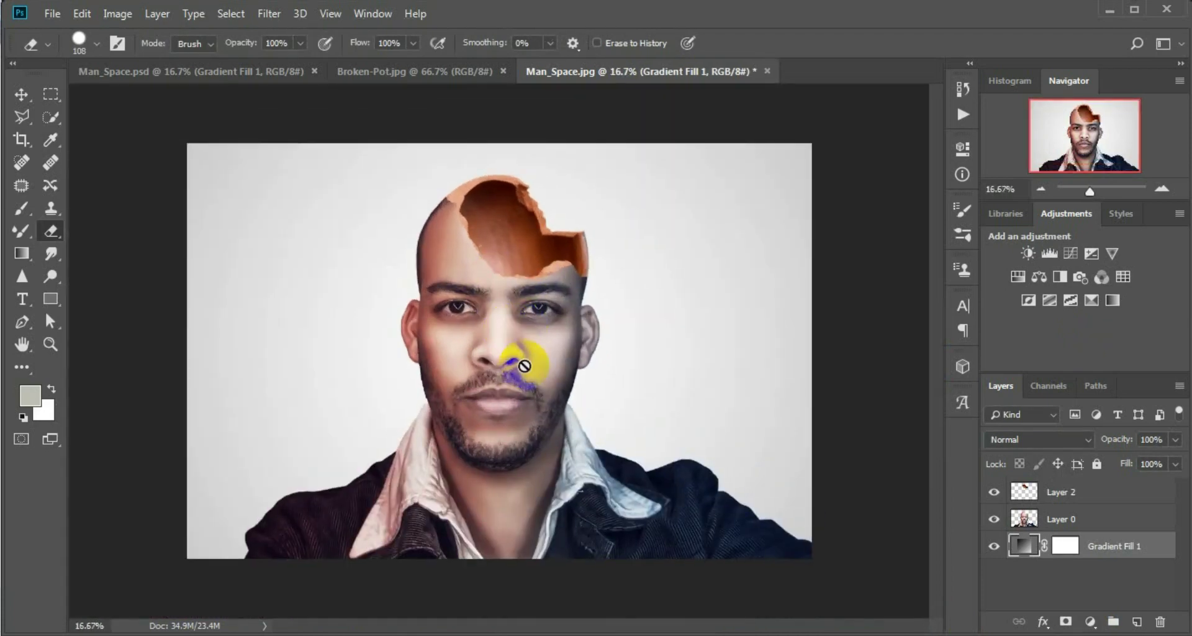
ctrl+click(510, 284)
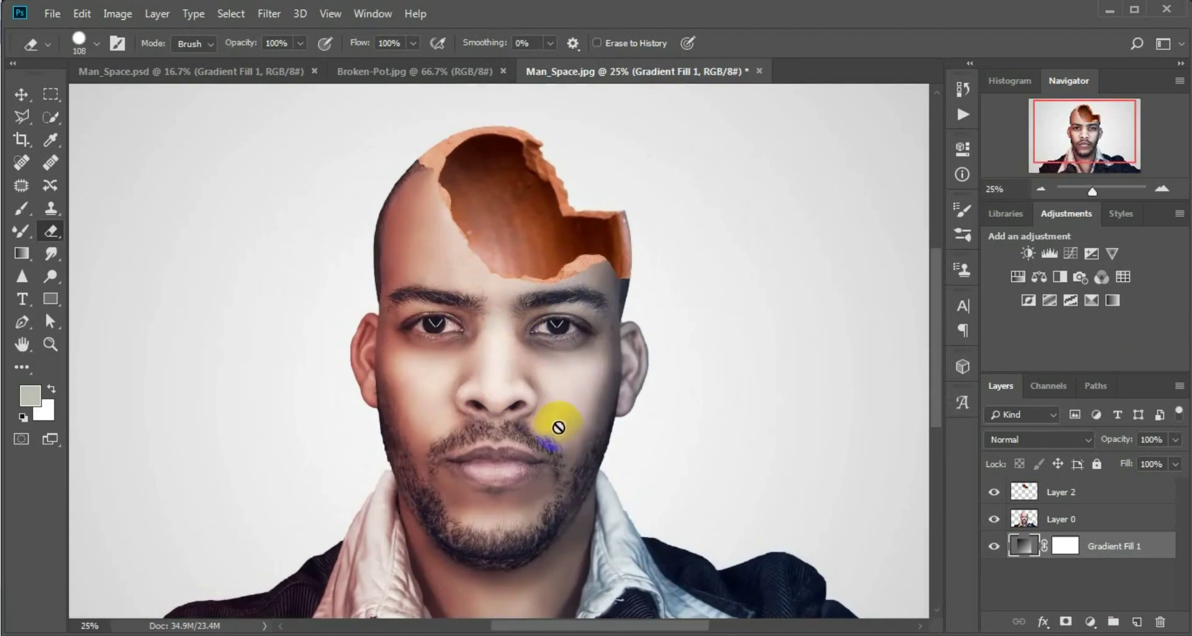